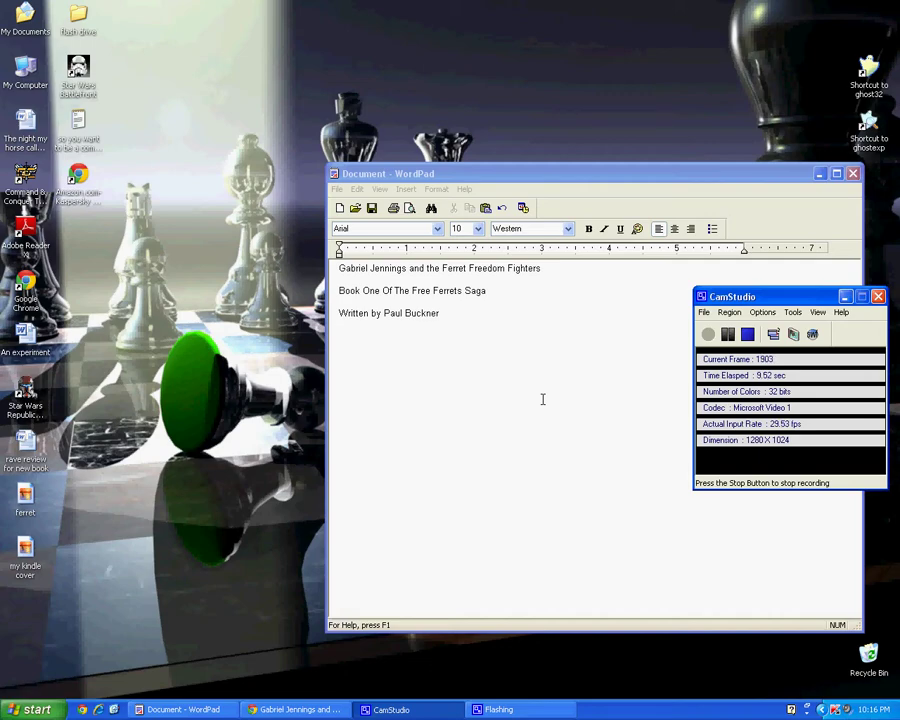
Launch Paint from Start > All Programs > Accessories to get a blank canvas.
{"action": "left_click", "coordinate": [37, 709]}
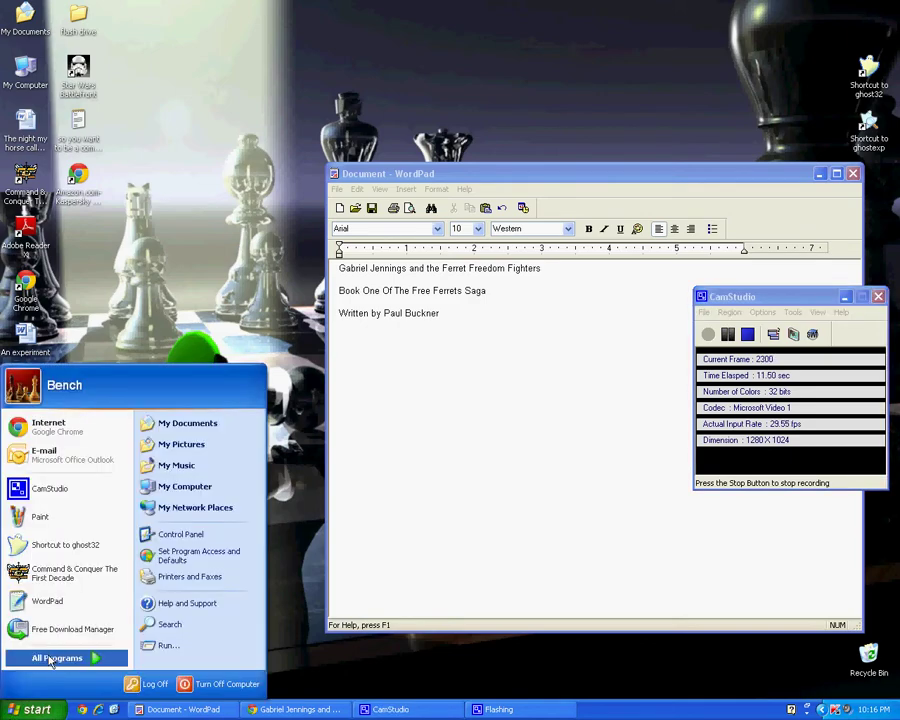
{"action": "mouse_move", "coordinate": [48, 662]}
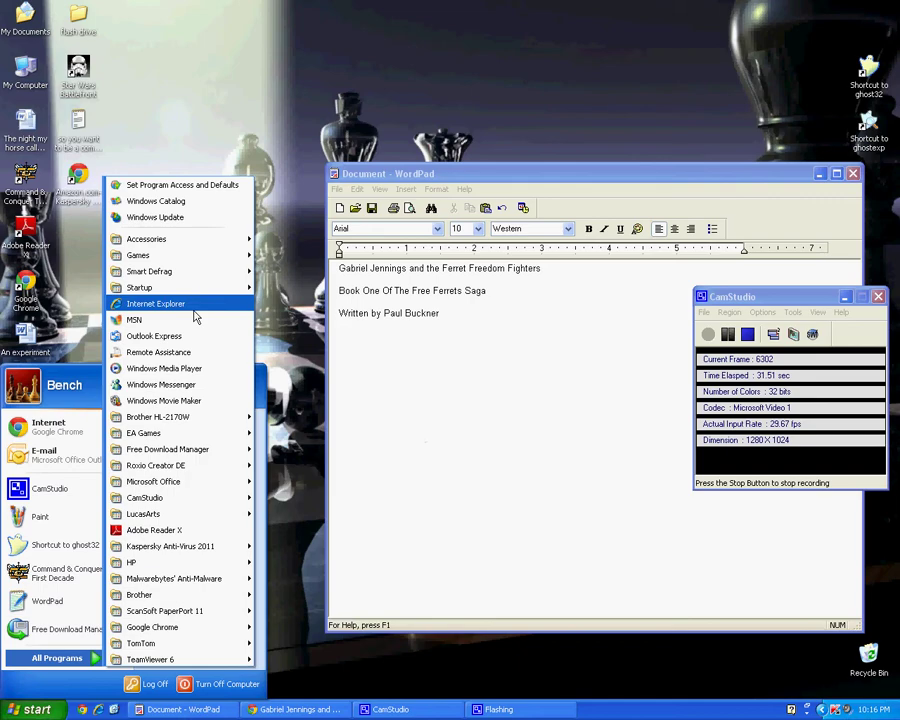
{"action": "mouse_move", "coordinate": [204, 246]}
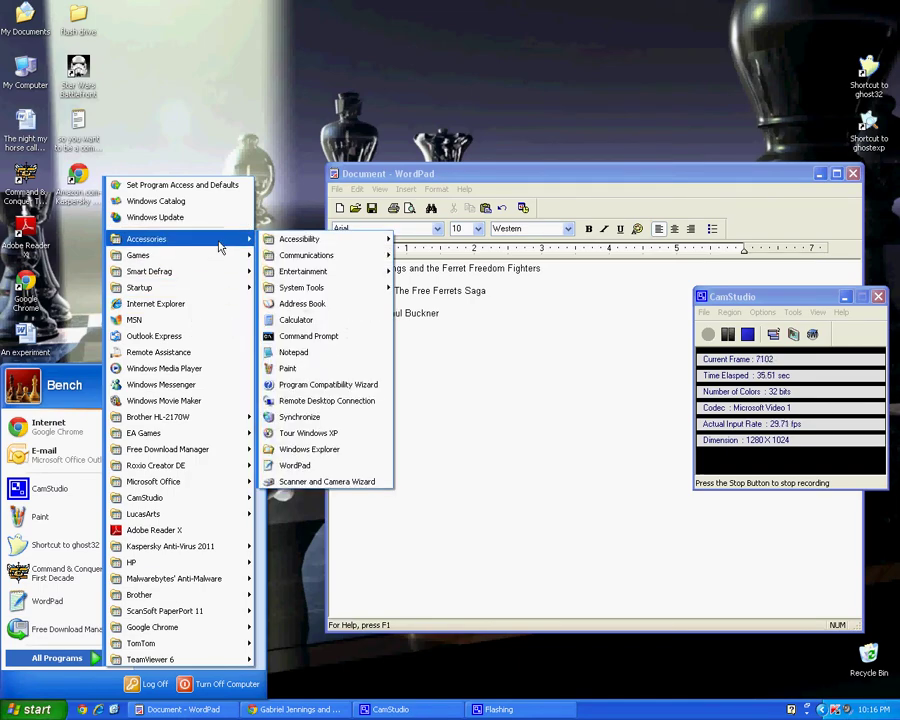
{"action": "left_click", "coordinate": [322, 369]}
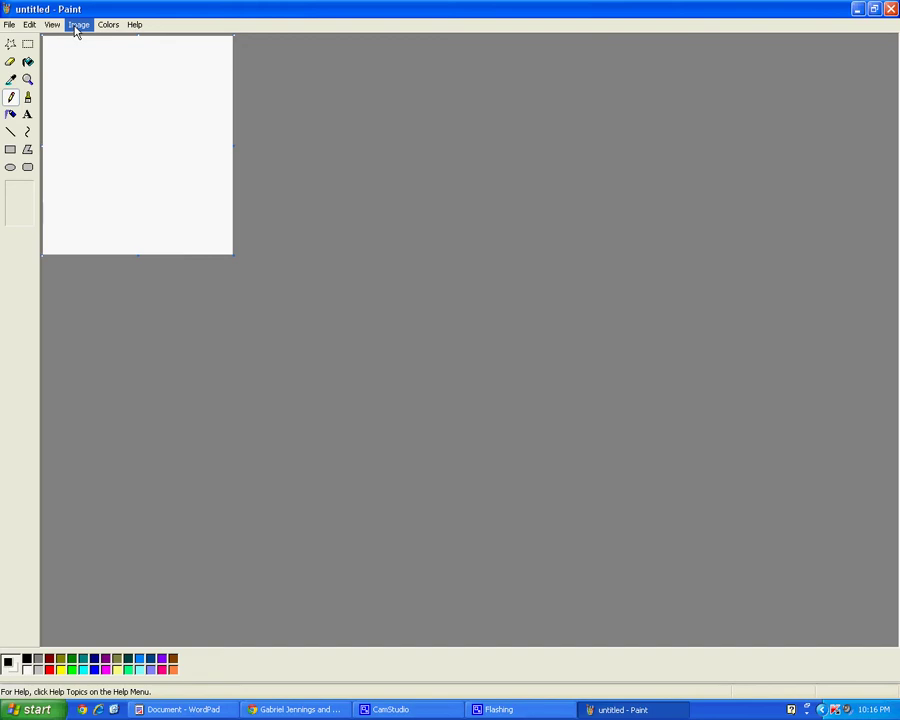
Set the canvas attributes to width 400 and height 600 pixels.
{"action": "left_click", "coordinate": [77, 25]}
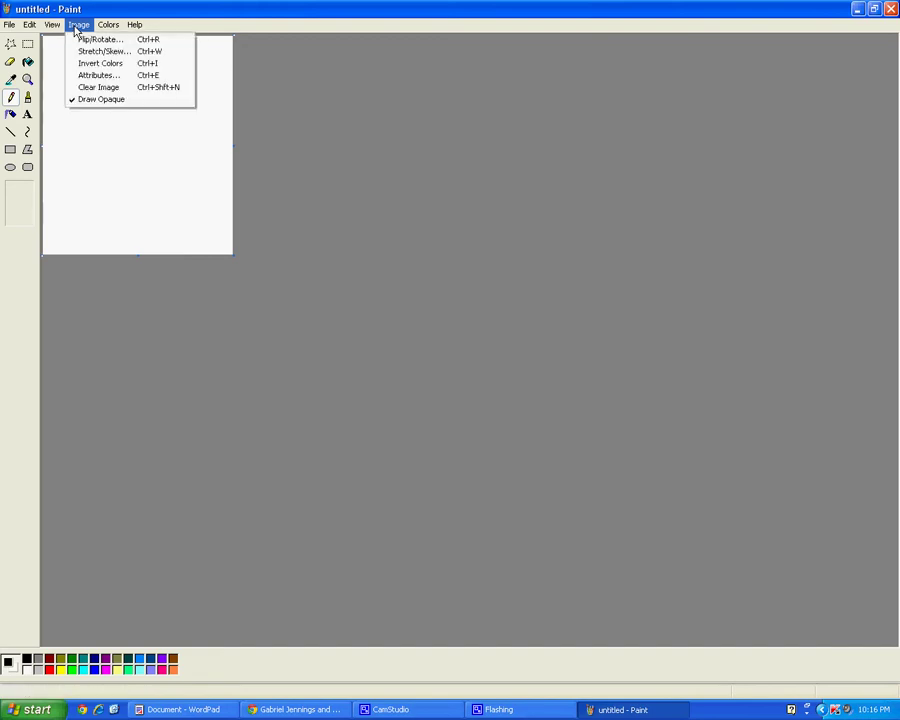
{"action": "left_click", "coordinate": [125, 83]}
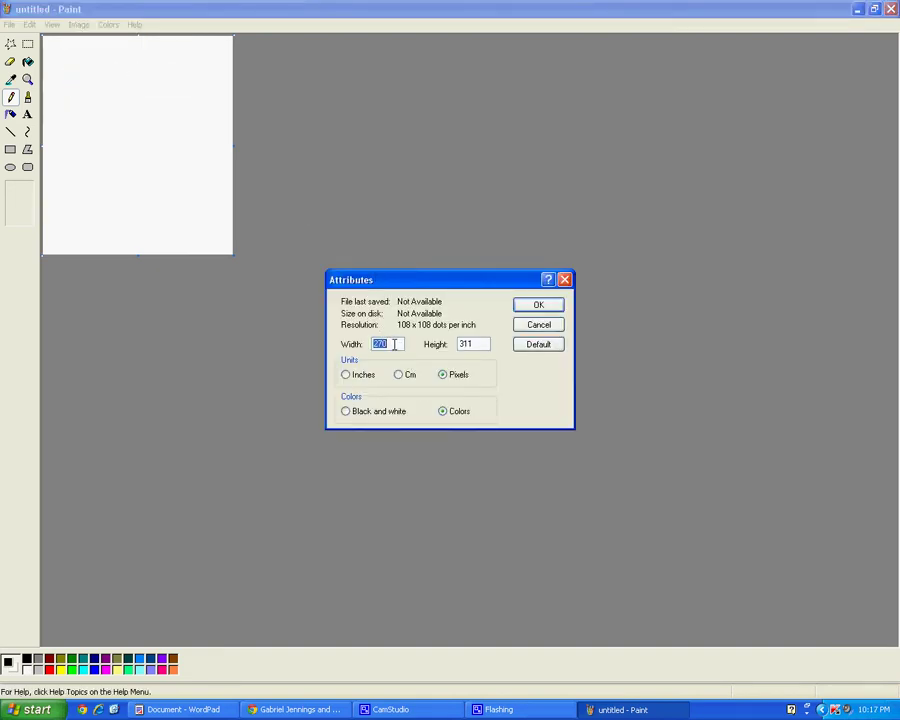
{"action": "type", "text": "4"}
{"action": "double_click", "coordinate": [466, 345]}
{"action": "type", "text": "600"}
{"action": "left_click", "coordinate": [532, 306]}
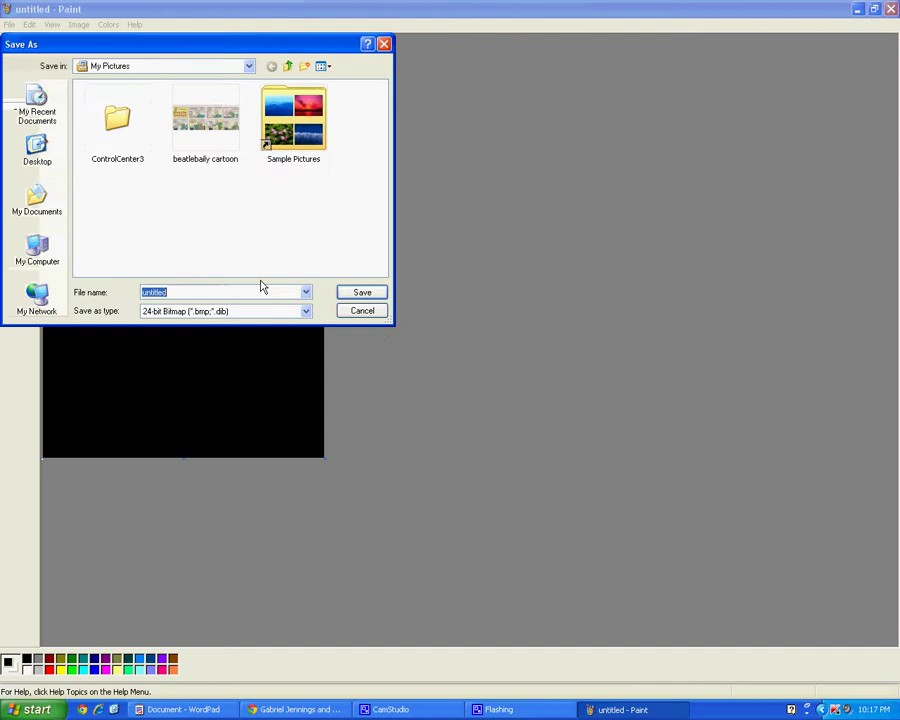
Save the cover to the Desktop as JPEG 'my kindle cover', replacing the existing file.
{"action": "left_click", "coordinate": [37, 150]}
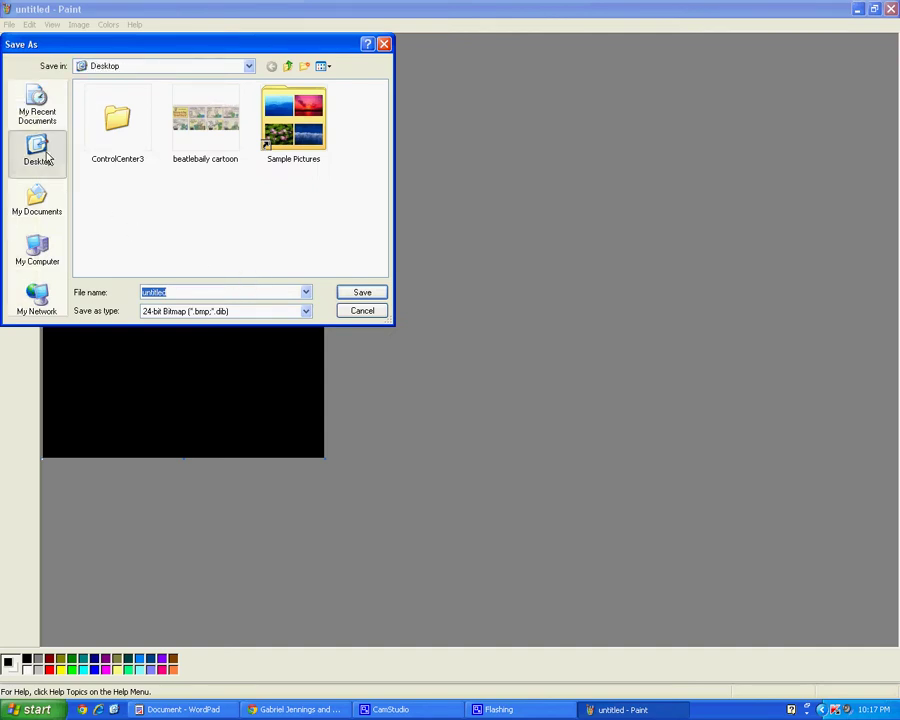
{"action": "left_click", "coordinate": [303, 312]}
{"action": "left_click", "coordinate": [222, 361]}
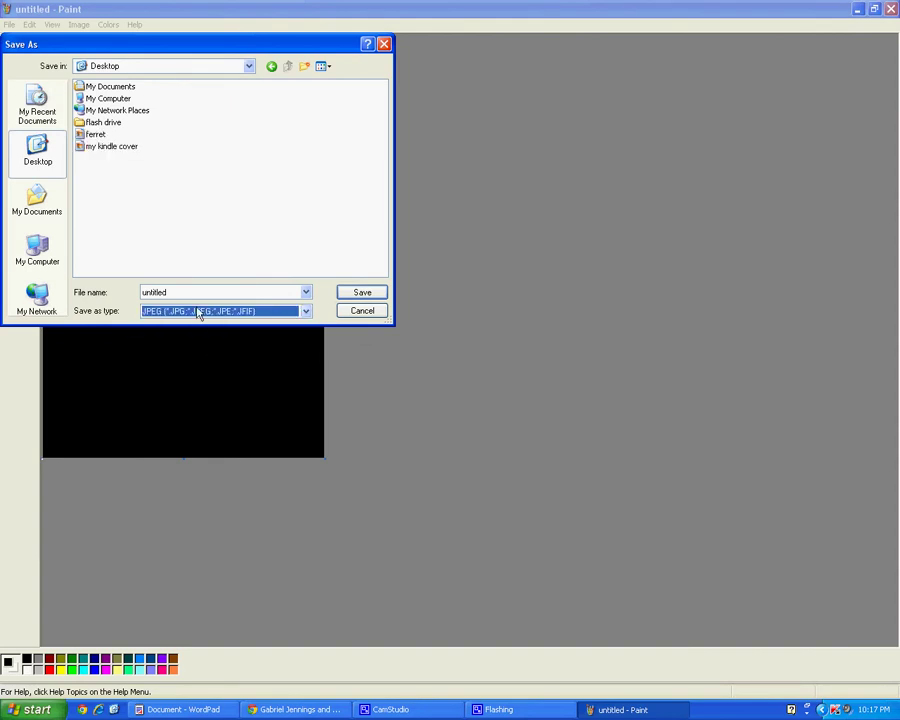
{"action": "double_click", "coordinate": [192, 291]}
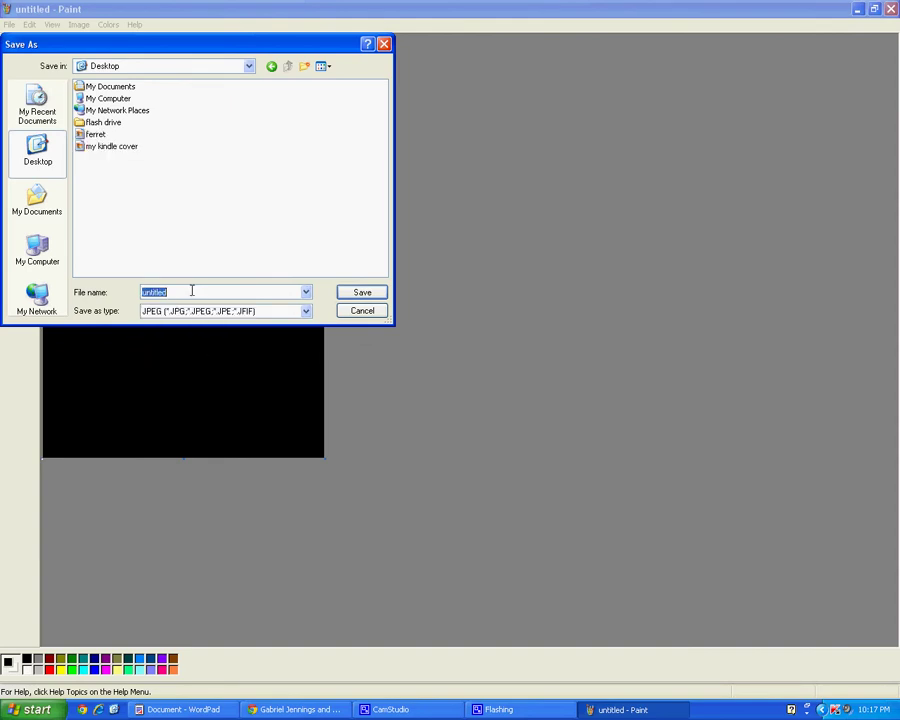
{"action": "left_click", "coordinate": [100, 146]}
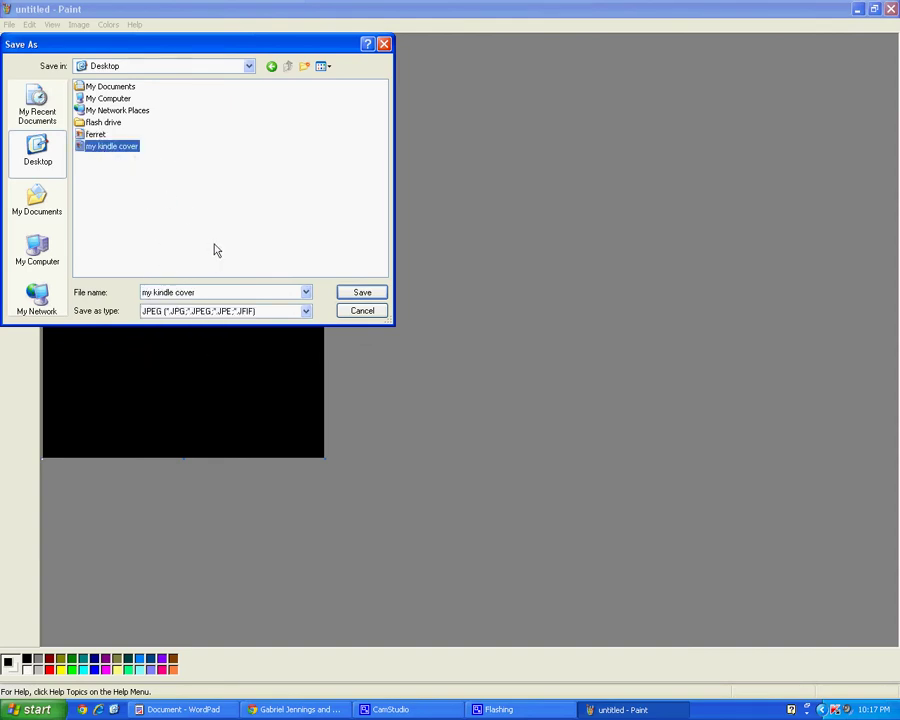
{"action": "left_click", "coordinate": [347, 294]}
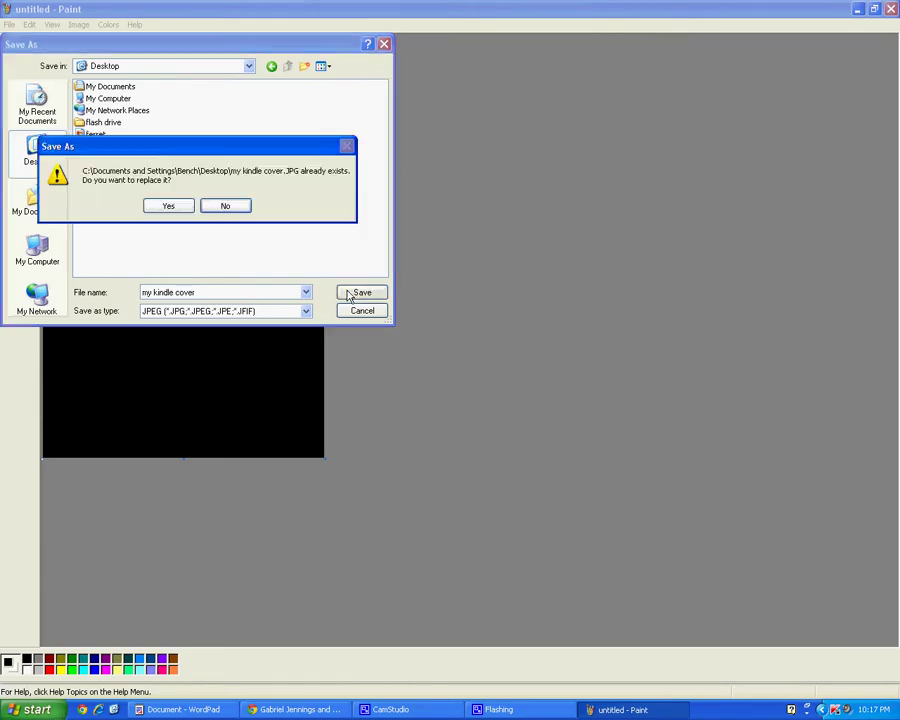
{"action": "left_click", "coordinate": [182, 207]}
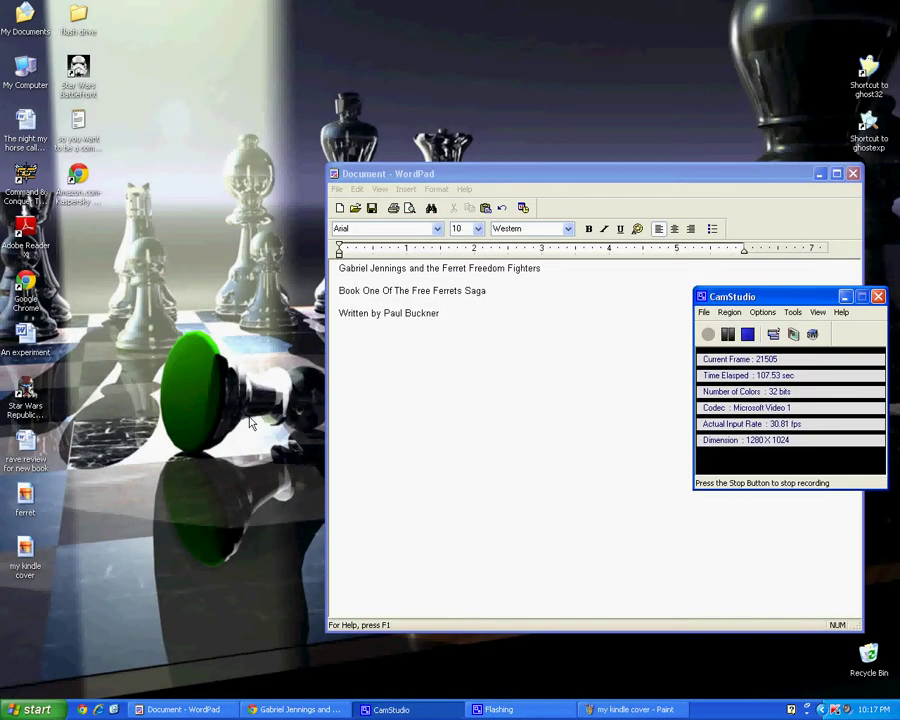
Open the desktop ferret picture in Paint using Open With.
{"action": "left_click", "coordinate": [28, 500]}
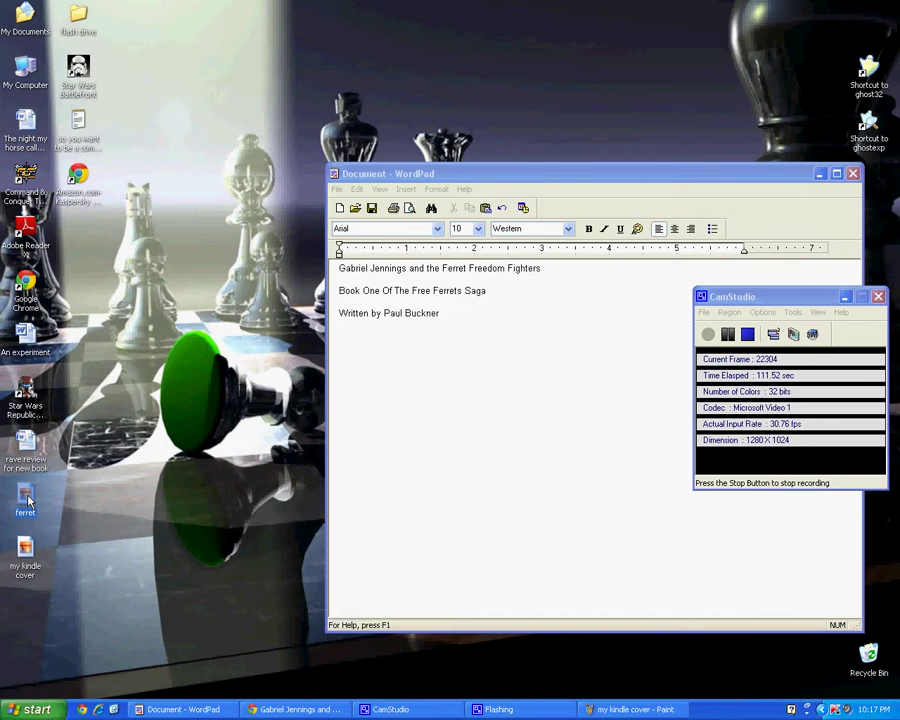
{"action": "right_click", "coordinate": [28, 499]}
{"action": "mouse_move", "coordinate": [170, 576]}
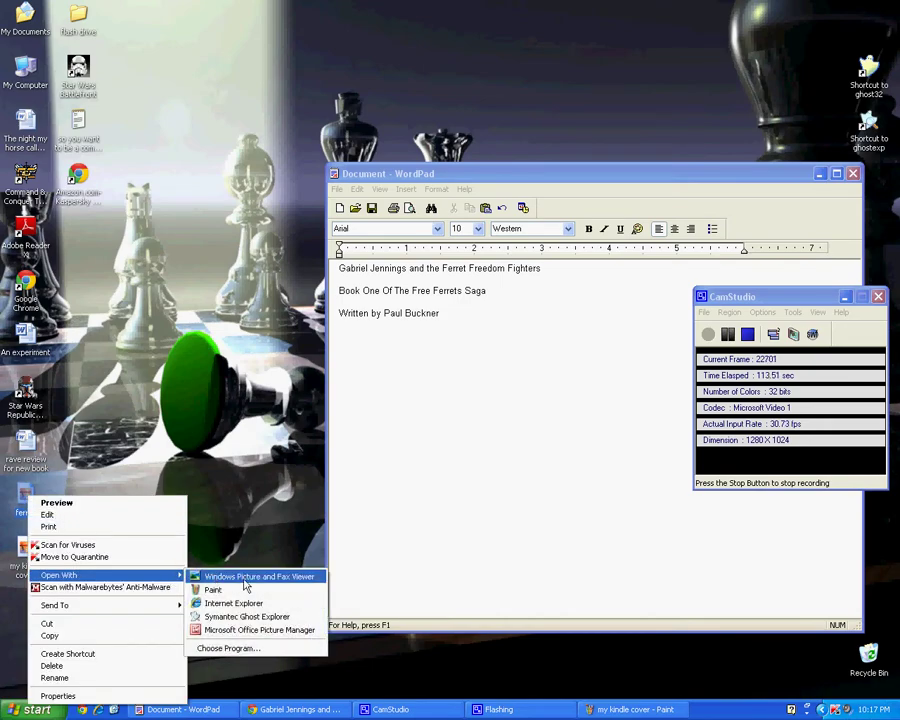
{"action": "left_click", "coordinate": [240, 590]}
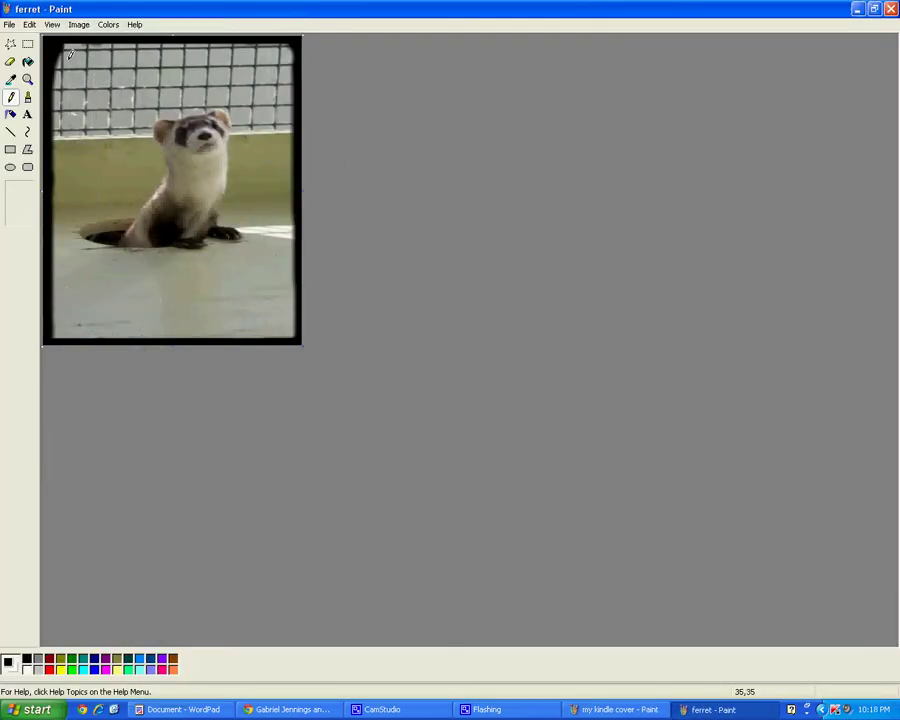
Copy the whole ferret photo and place it in the middle of the black cover.
{"action": "left_click", "coordinate": [26, 26]}
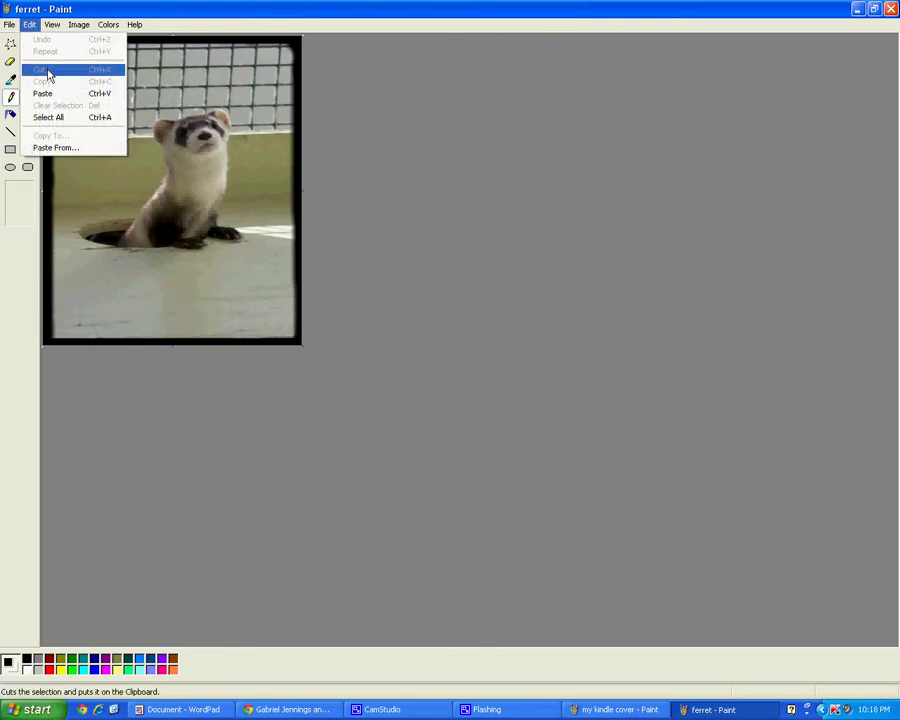
{"action": "left_click", "coordinate": [52, 117]}
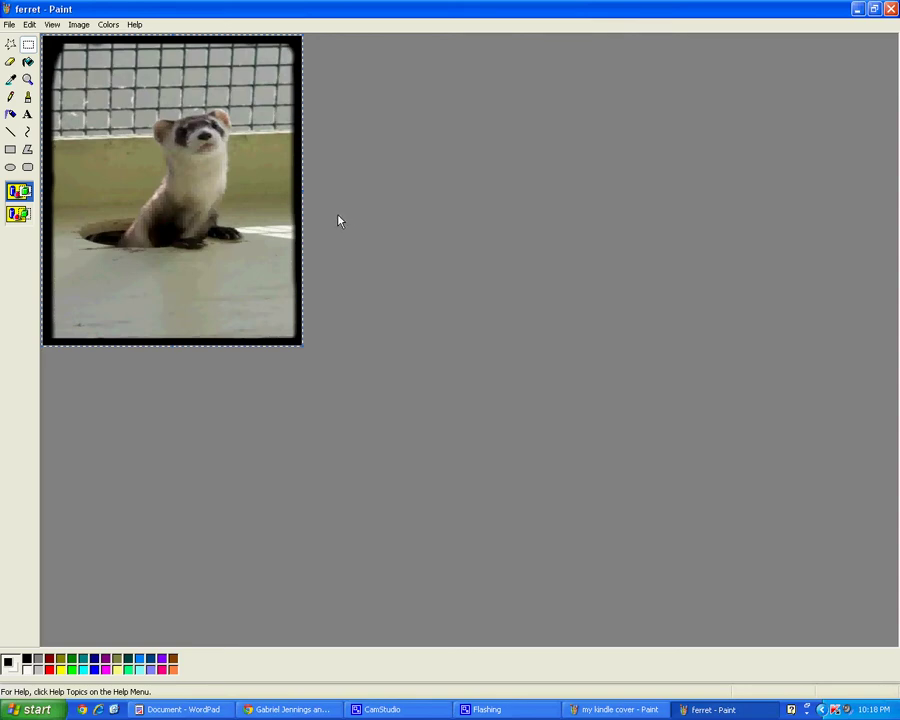
{"action": "left_click", "coordinate": [30, 24]}
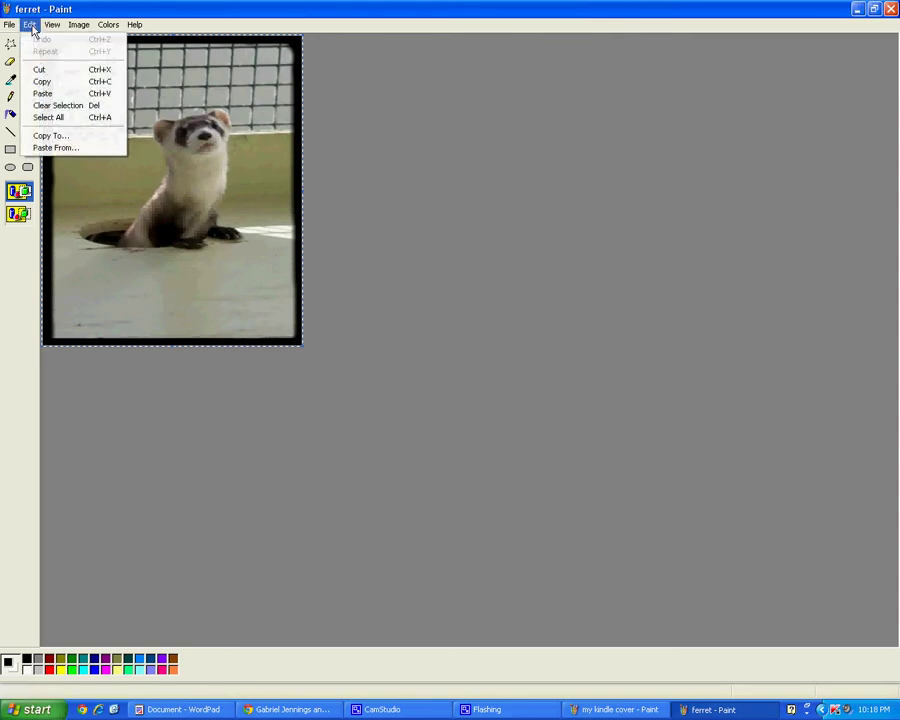
{"action": "left_click", "coordinate": [58, 84]}
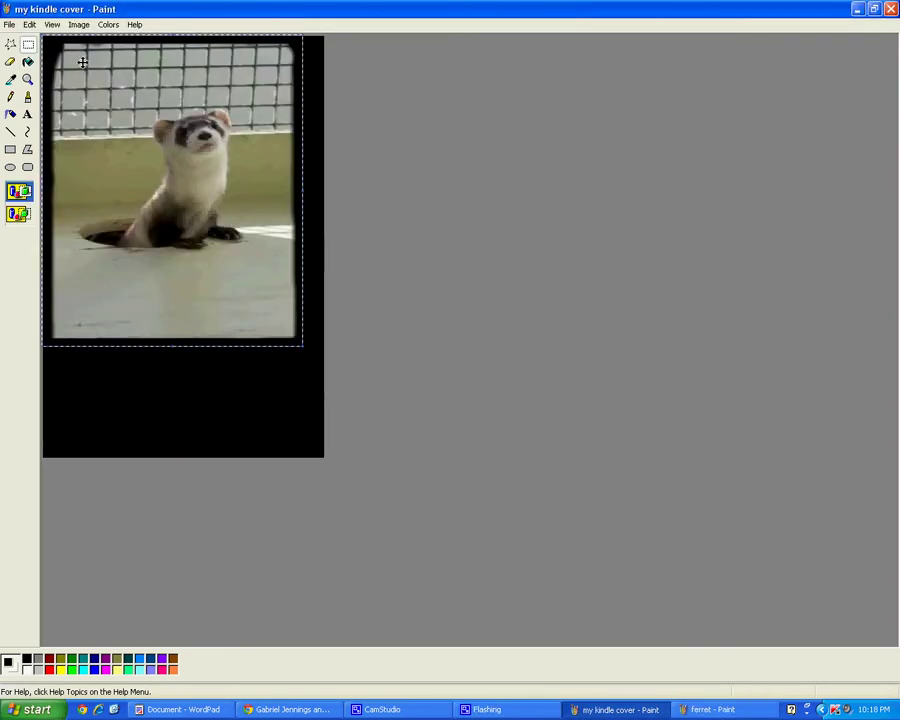
{"action": "left_click_drag", "start_coordinate": [83, 62], "coordinate": [89, 115]}
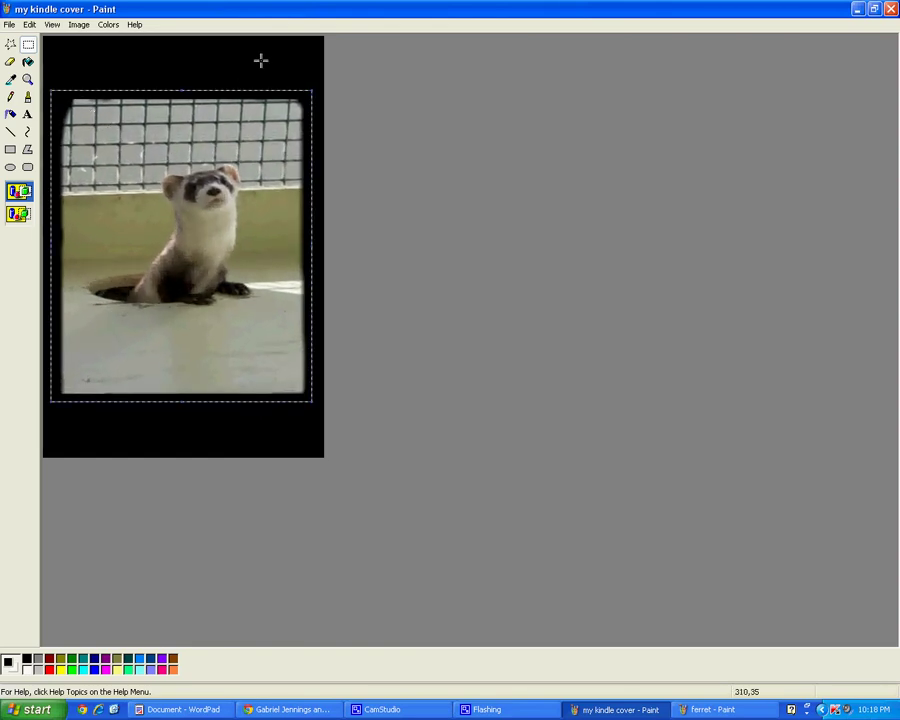
{"action": "left_click", "coordinate": [376, 76]}
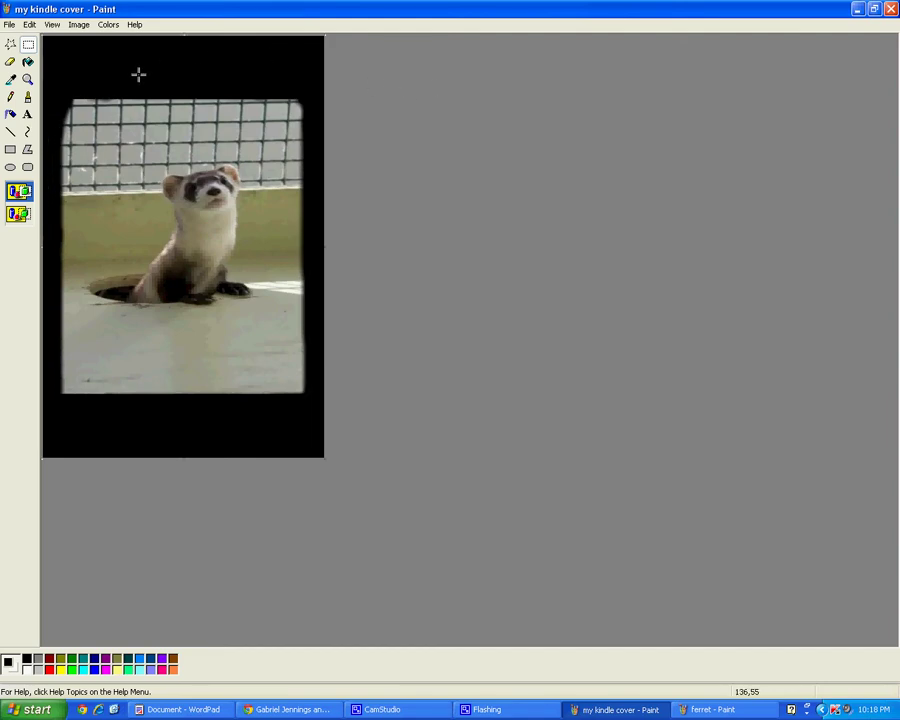
Fill the white strip beside the photo with black and save the cover.
{"action": "left_click_drag", "start_coordinate": [51, 90], "coordinate": [276, 383]}
{"action": "left_click", "coordinate": [383, 330]}
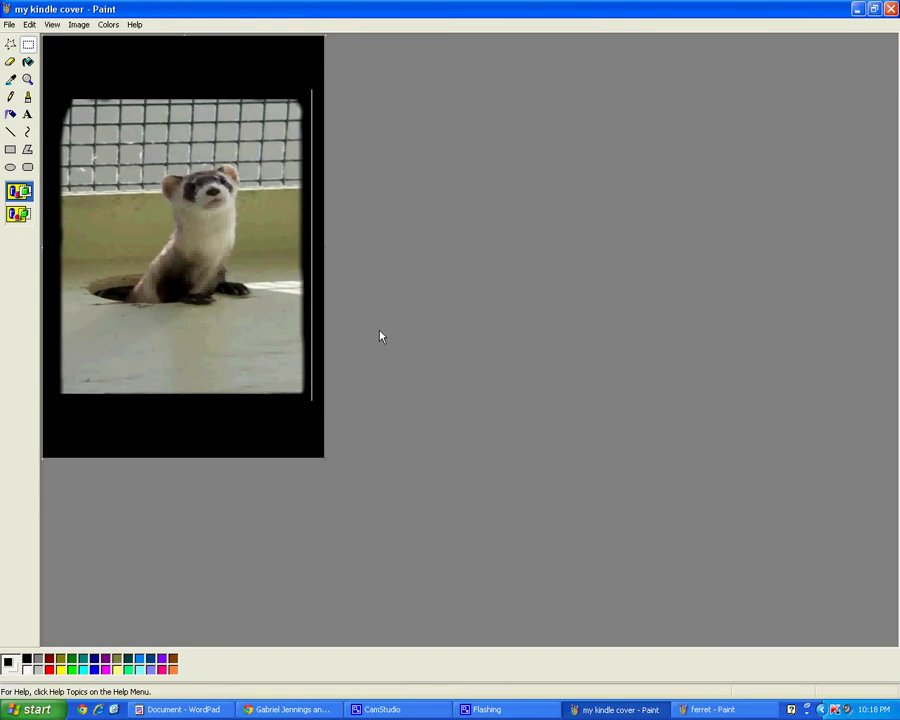
{"action": "left_click", "coordinate": [28, 62]}
{"action": "left_click", "coordinate": [313, 152]}
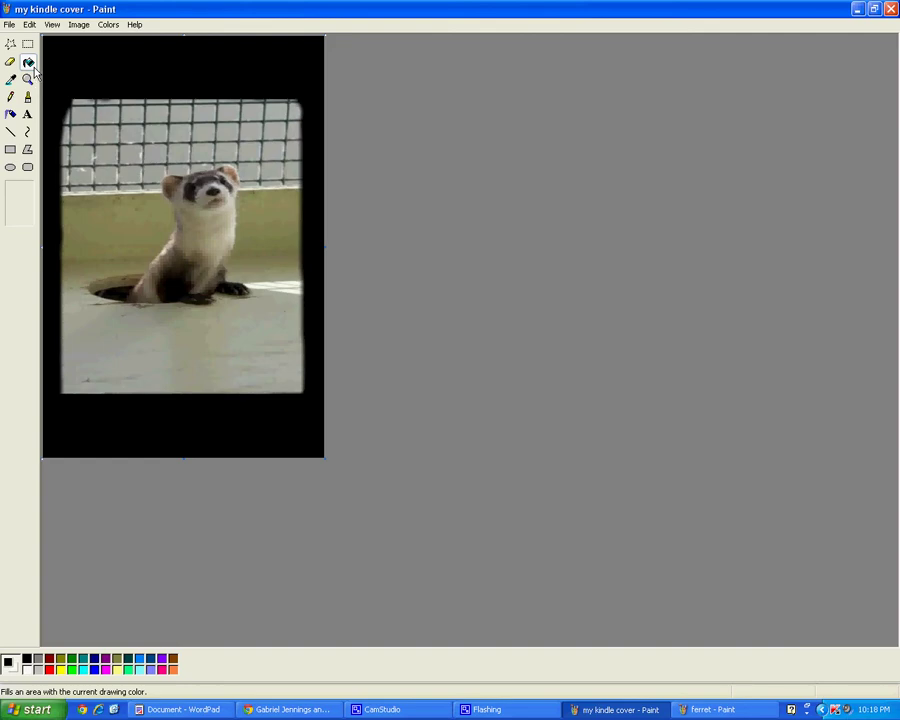
{"action": "left_click", "coordinate": [10, 25]}
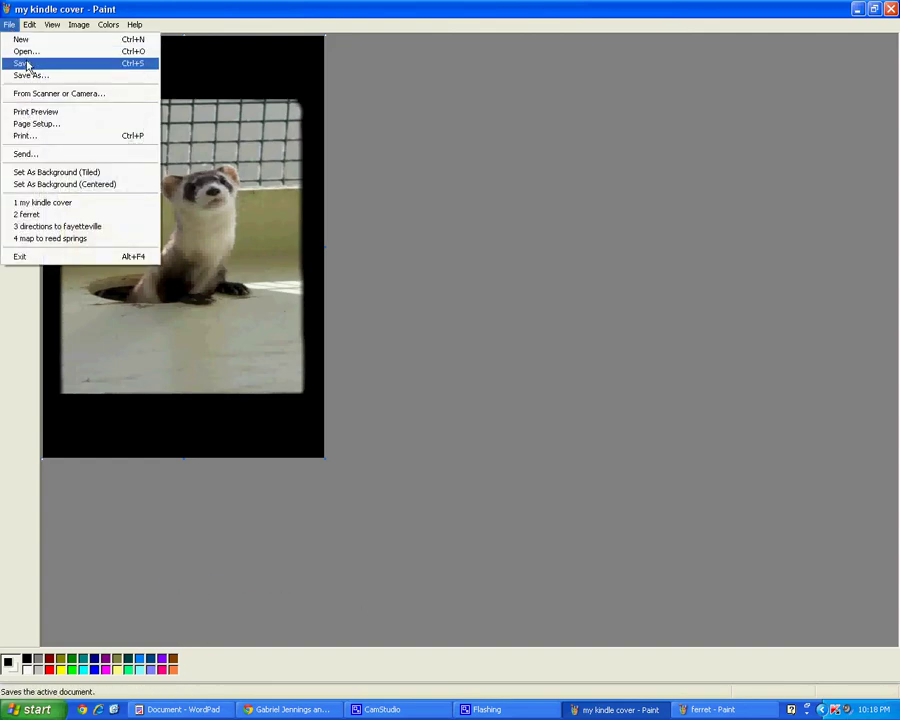
{"action": "left_click", "coordinate": [26, 64]}
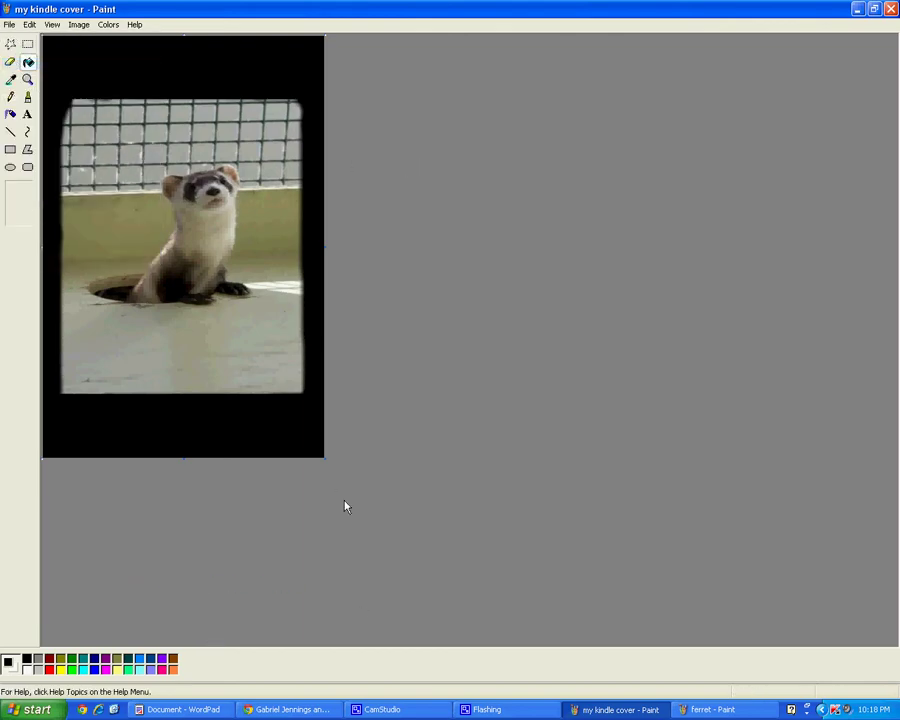
Copy 'Gabriel Jennings and the Ferret Freedom Fighters' from WordPad, then return to the Paint cover.
{"action": "left_click", "coordinate": [196, 711]}
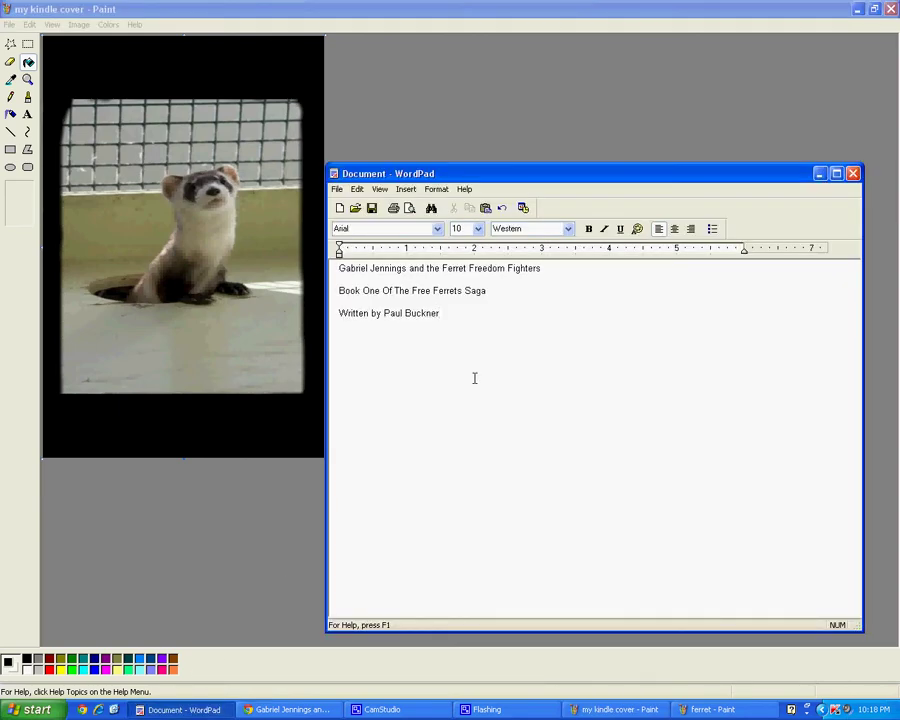
{"action": "left_click_drag", "start_coordinate": [489, 173], "coordinate": [504, 141]}
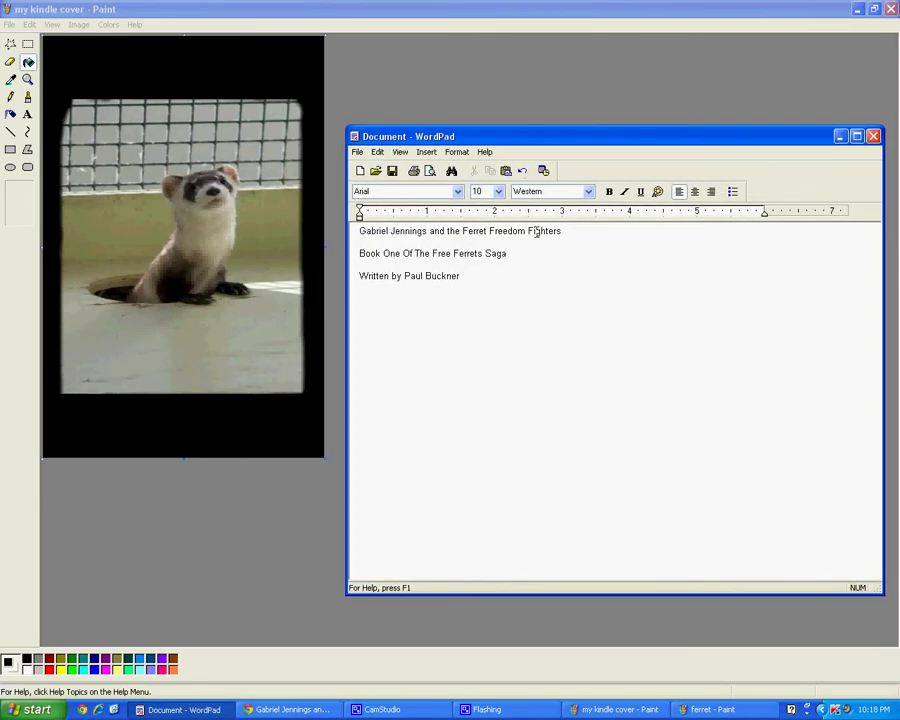
{"action": "left_click_drag", "start_coordinate": [562, 233], "coordinate": [358, 231]}
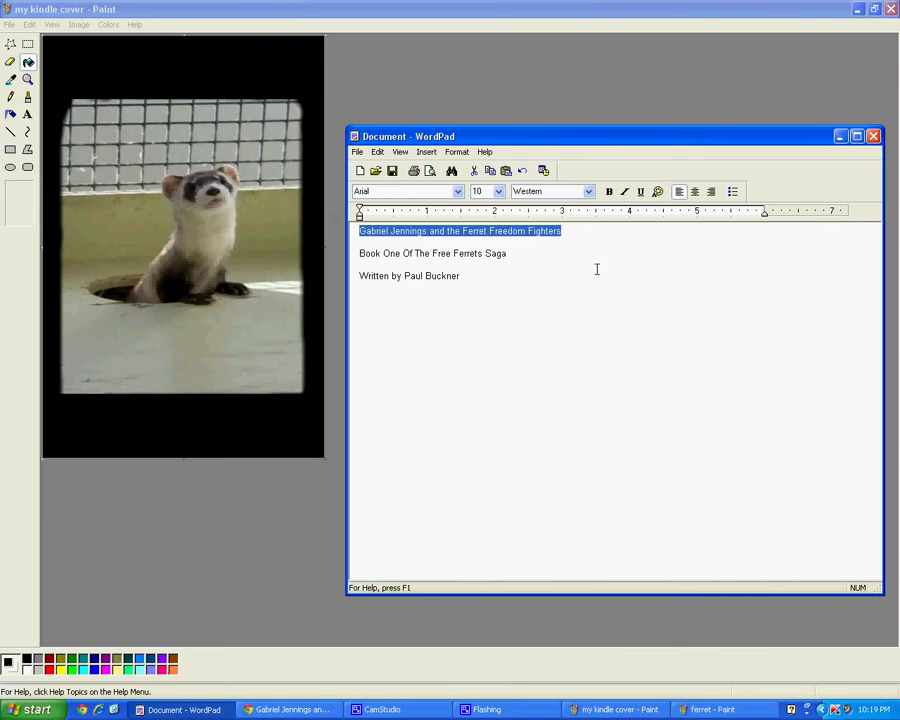
{"action": "right_click", "coordinate": [414, 235]}
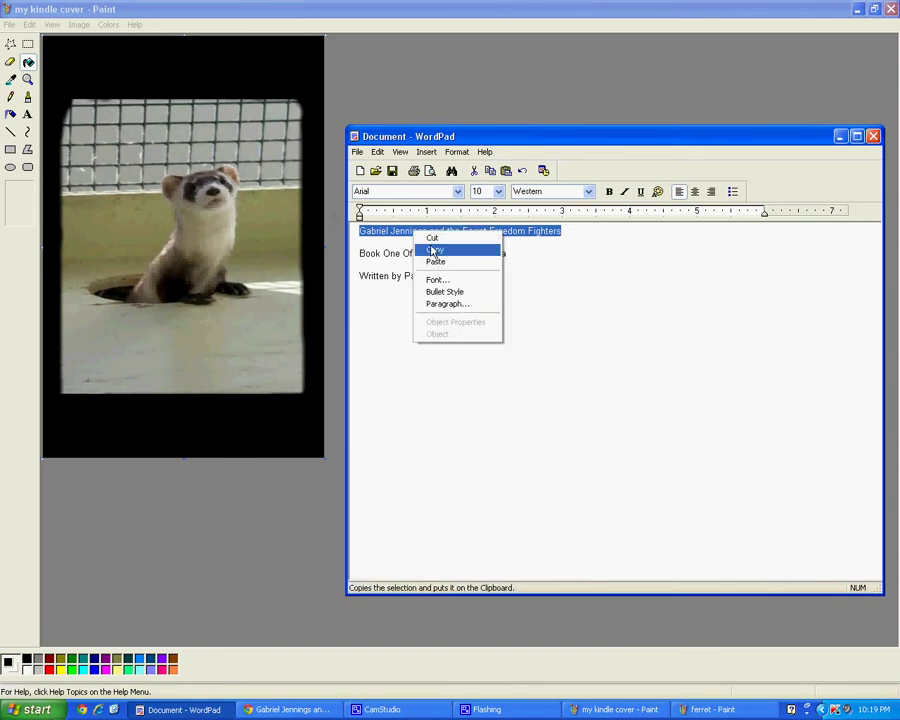
{"action": "left_click", "coordinate": [433, 250]}
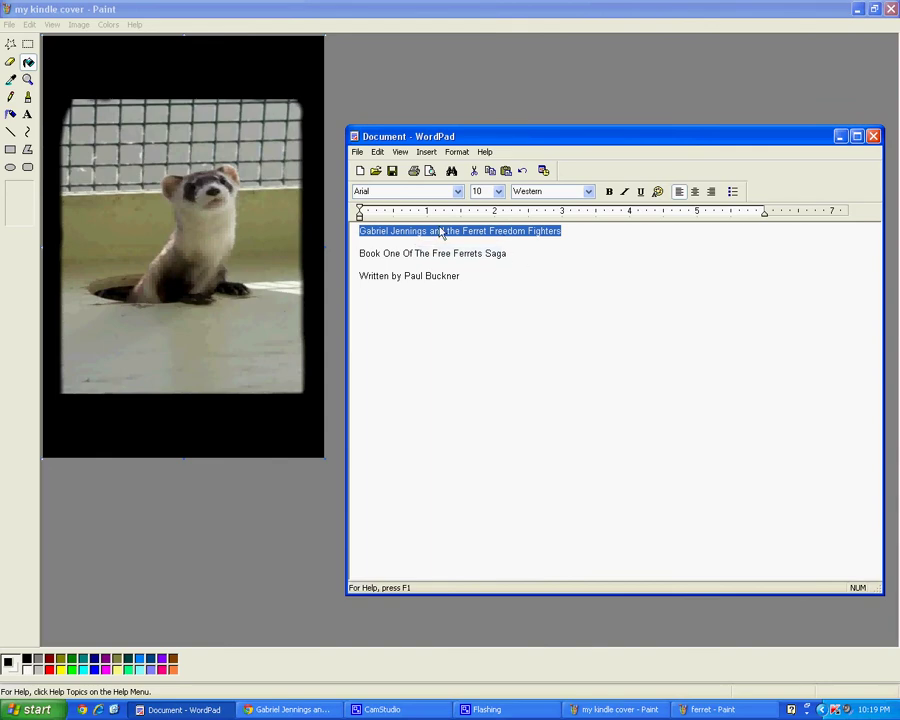
{"action": "left_click", "coordinate": [107, 8]}
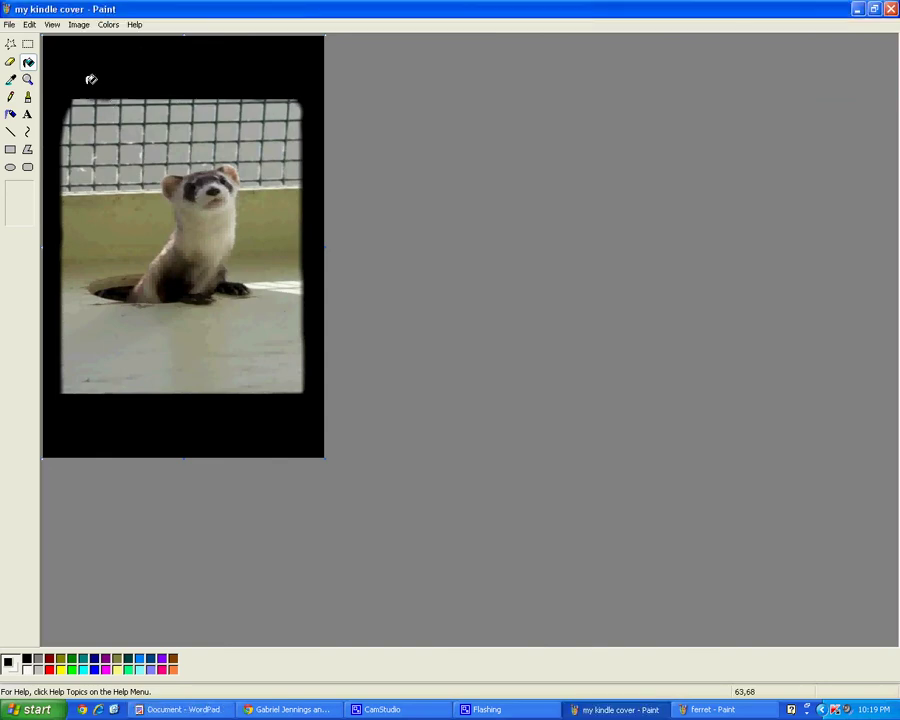
Choose the Text tool with transparent background and start a text box at the cover's top-left.
{"action": "left_click", "coordinate": [27, 114]}
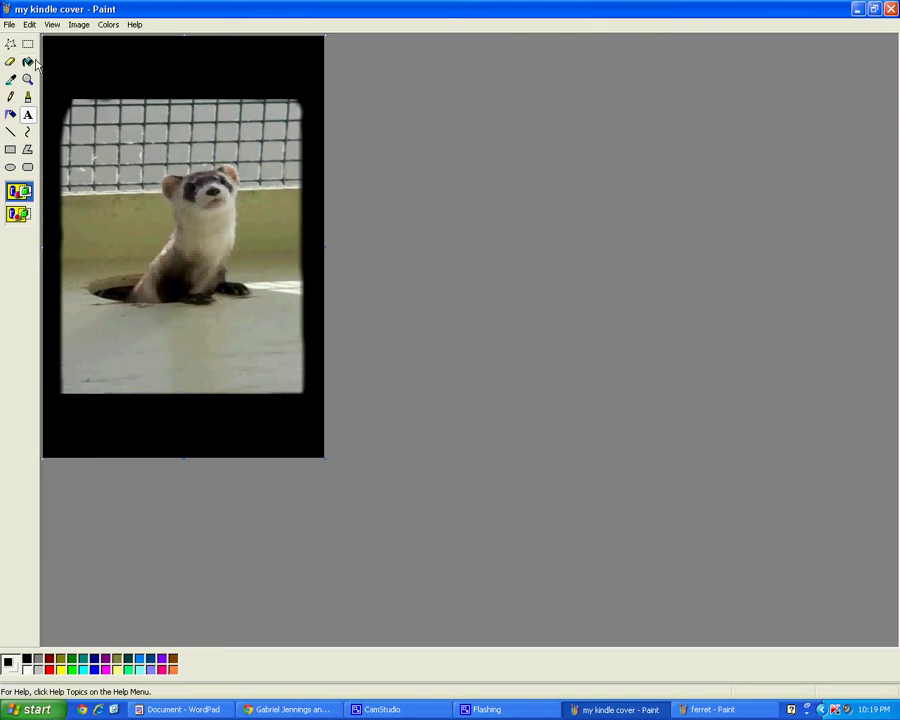
{"action": "left_click", "coordinate": [18, 213]}
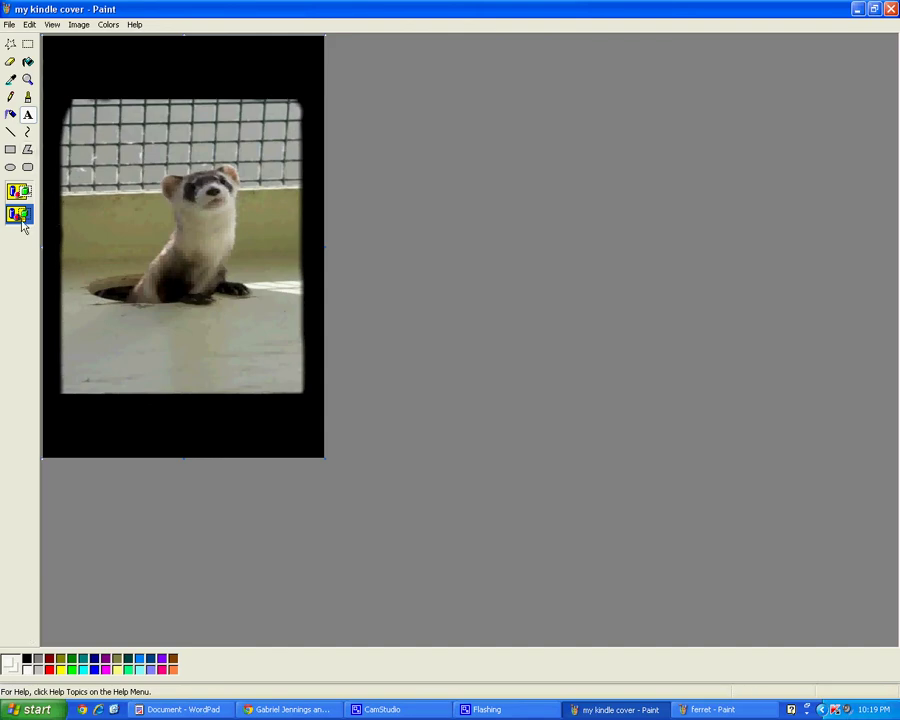
{"action": "left_click", "coordinate": [60, 48]}
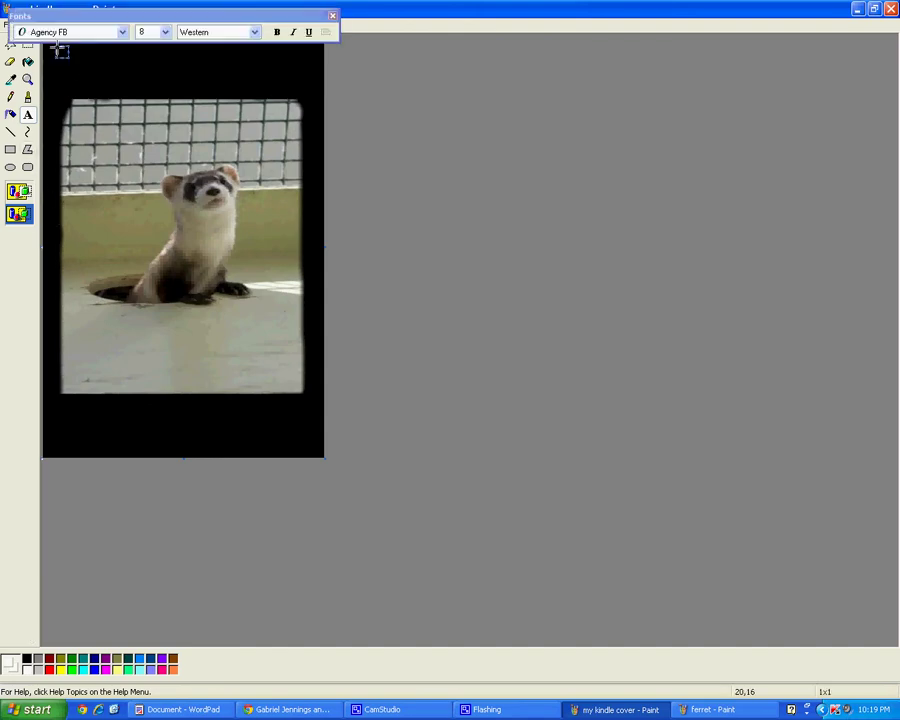
Stretch the title text area across the cover's top and set the font to Times New Roman.
{"action": "left_click", "coordinate": [165, 33]}
{"action": "left_click", "coordinate": [142, 82]}
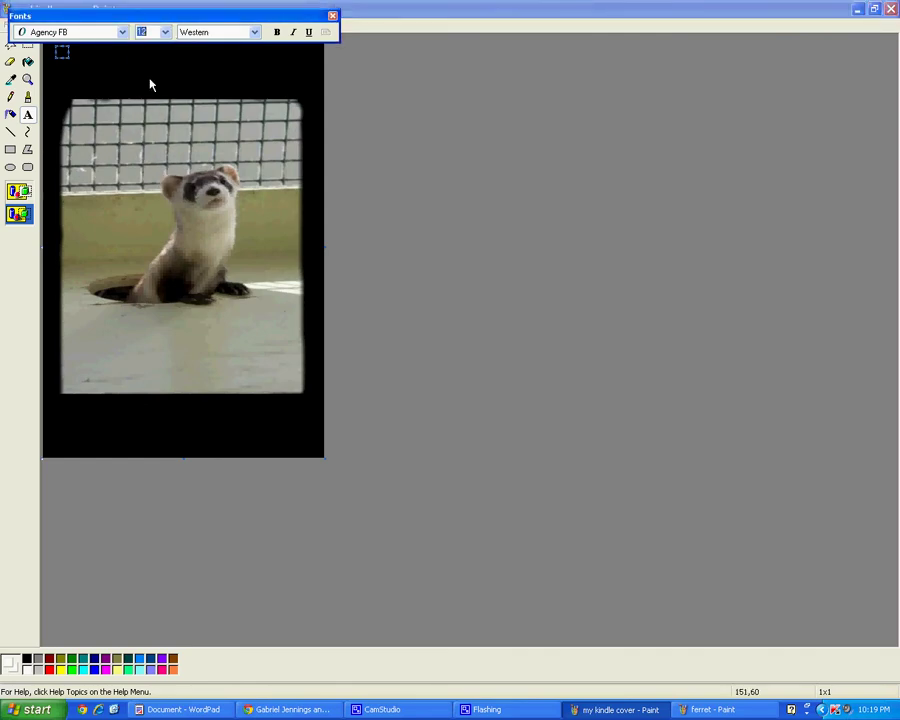
{"action": "left_click_drag", "start_coordinate": [56, 46], "coordinate": [300, 86]}
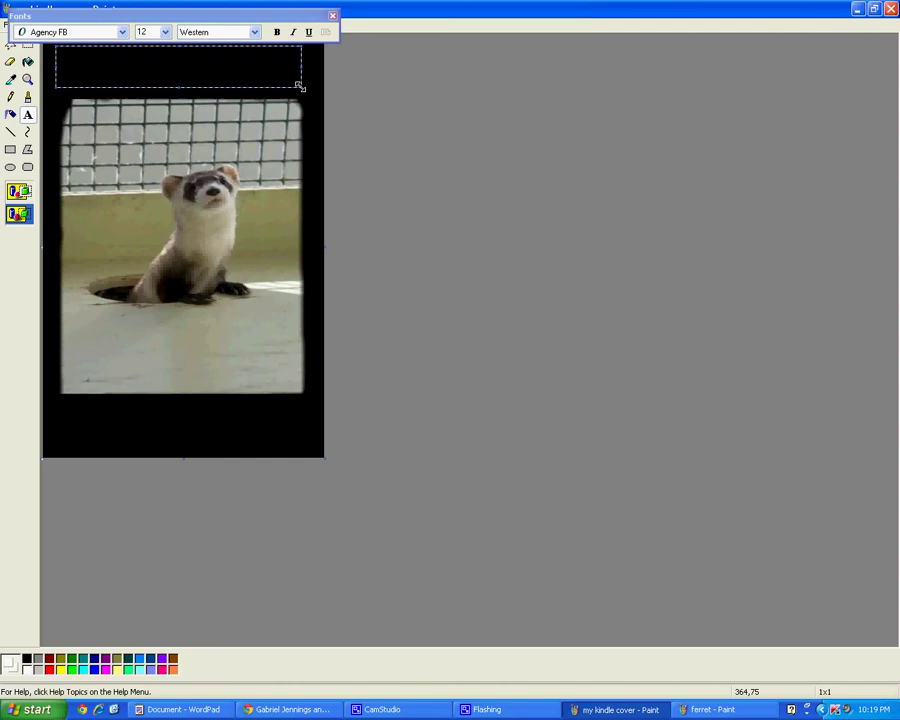
{"action": "left_click_drag", "start_coordinate": [299, 87], "coordinate": [305, 87]}
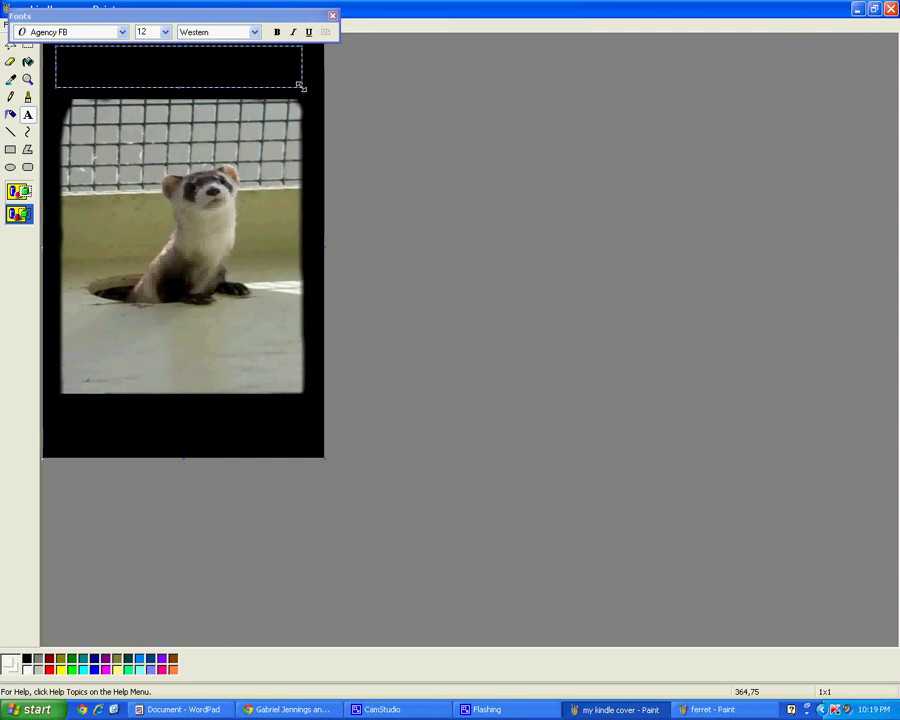
{"action": "left_click", "coordinate": [123, 33]}
{"action": "left_click_drag", "start_coordinate": [122, 50], "coordinate": [110, 310]}
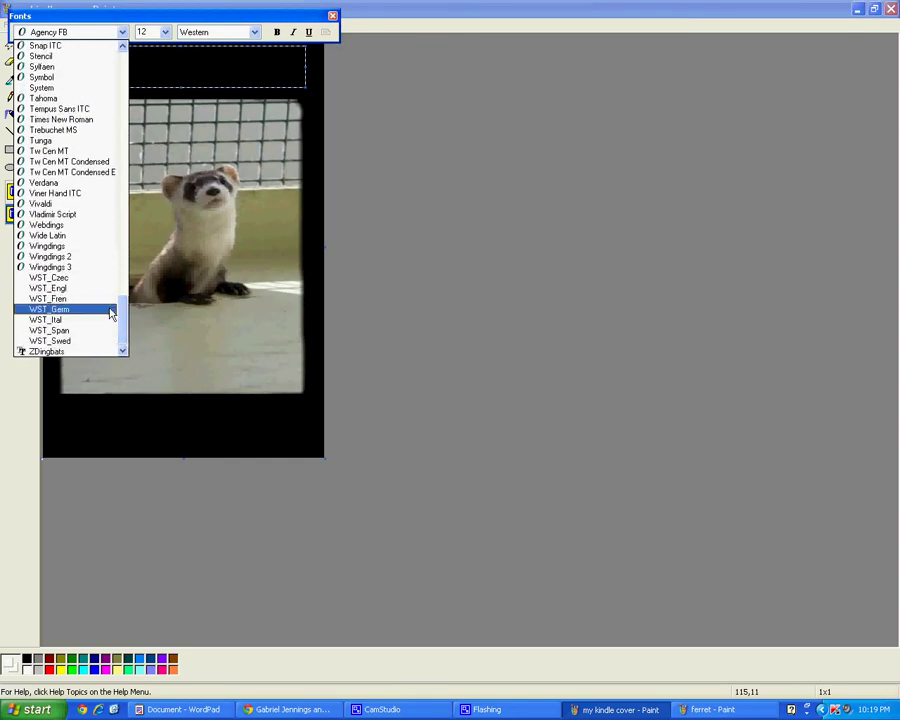
{"action": "left_click", "coordinate": [50, 117]}
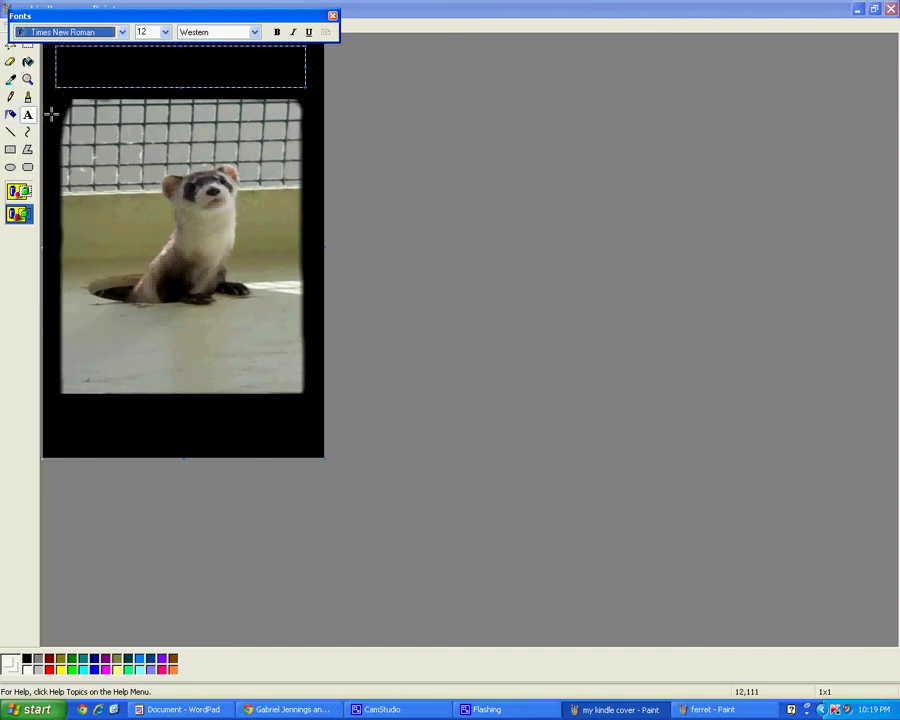
{"action": "left_click", "coordinate": [74, 65]}
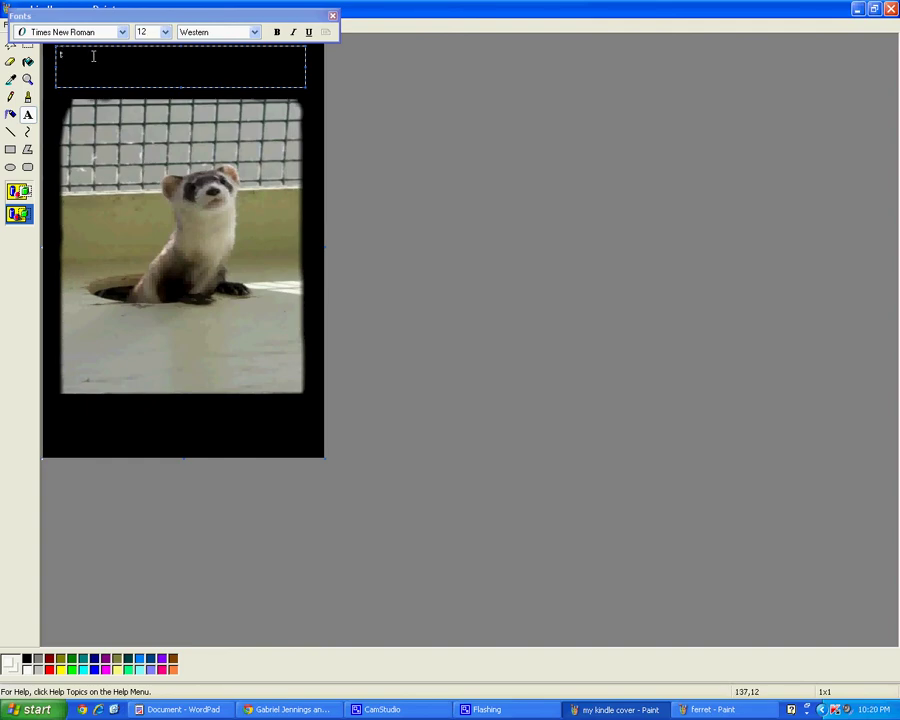
Try pasting the title at 22 points, dismissing the font-size and not-enough-room warnings.
{"action": "left_click", "coordinate": [165, 32]}
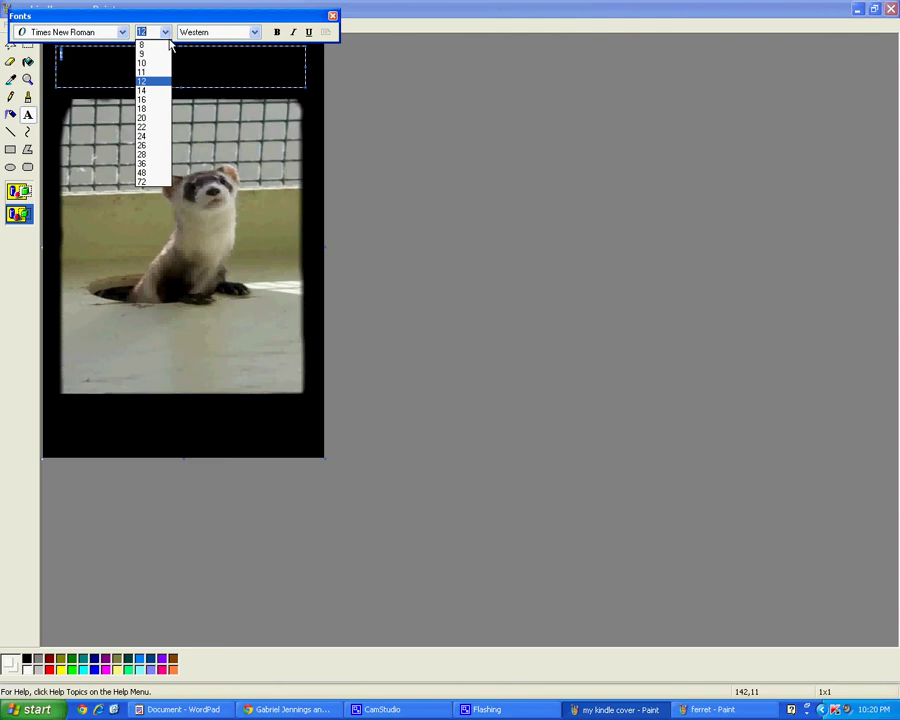
{"action": "left_click", "coordinate": [145, 127]}
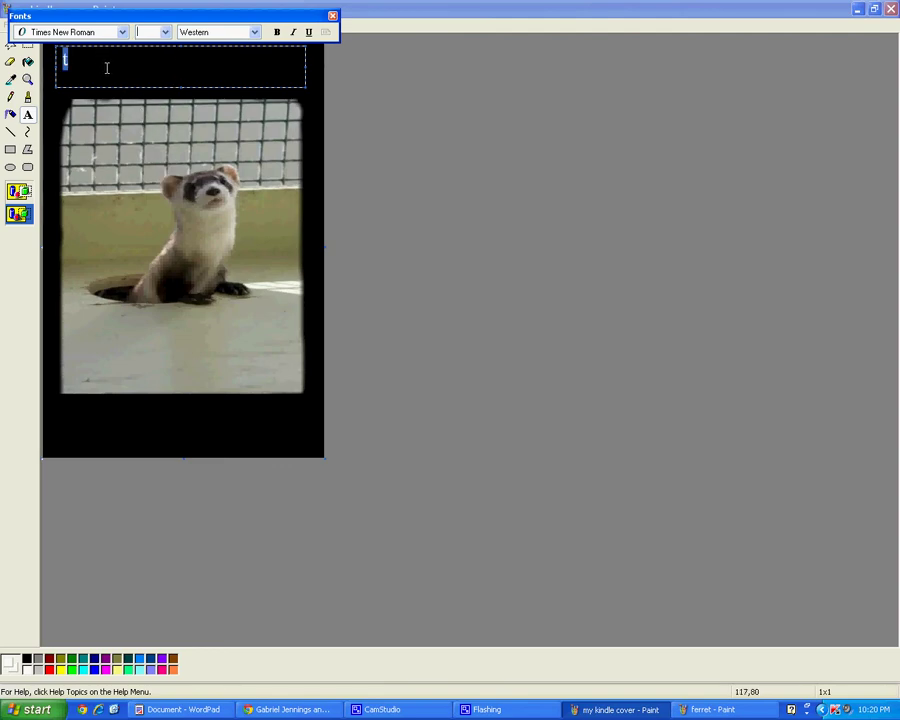
{"action": "left_click", "coordinate": [101, 67]}
{"action": "left_click", "coordinate": [157, 68]}
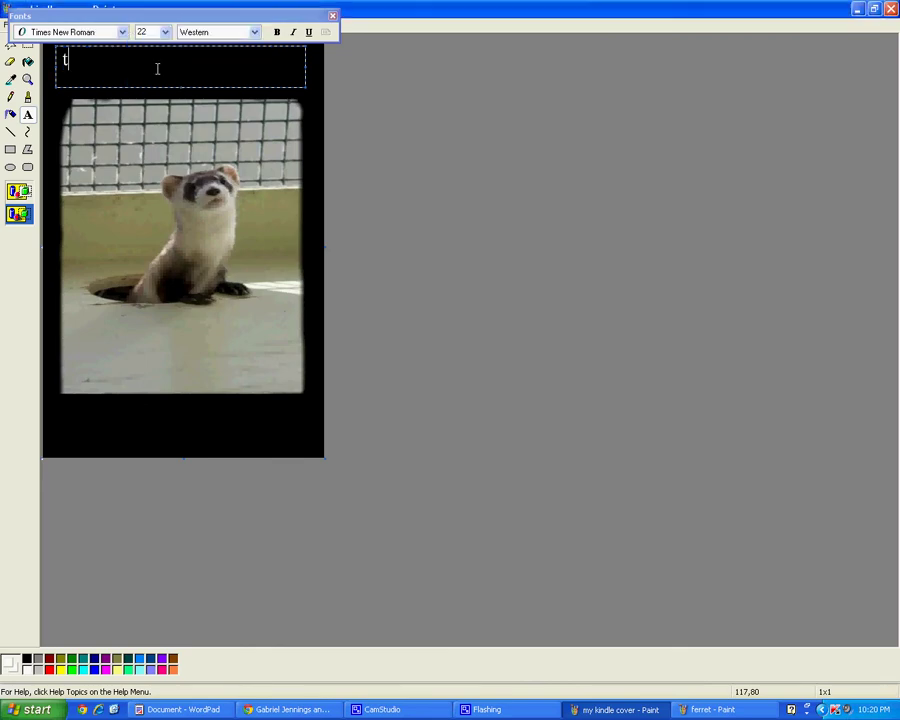
{"action": "left_click_drag", "start_coordinate": [72, 58], "coordinate": [63, 58]}
{"action": "key", "text": "ctrl+v"}
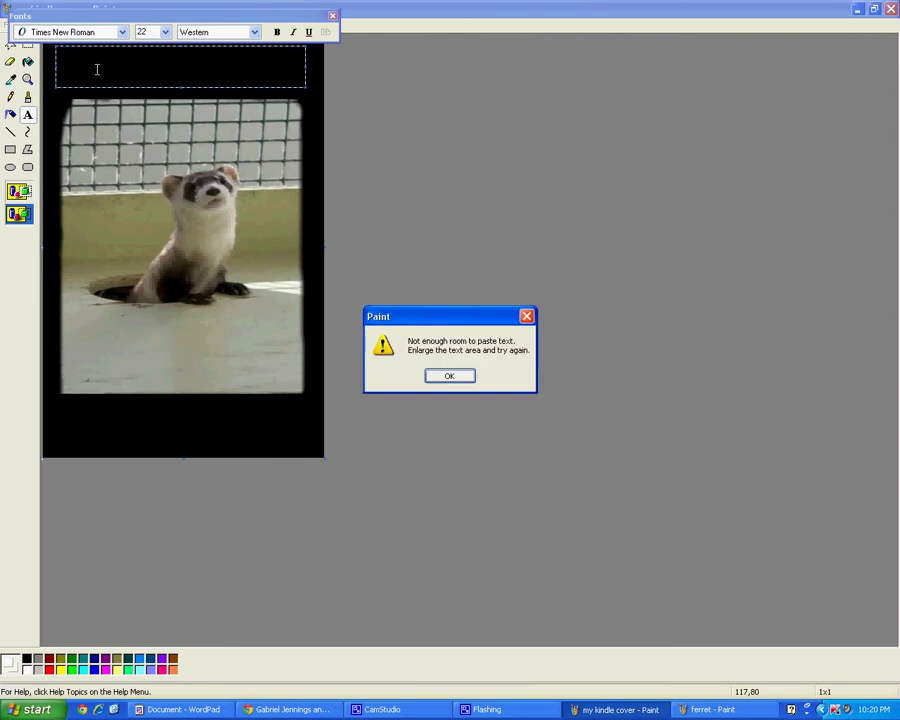
{"action": "left_click", "coordinate": [440, 377]}
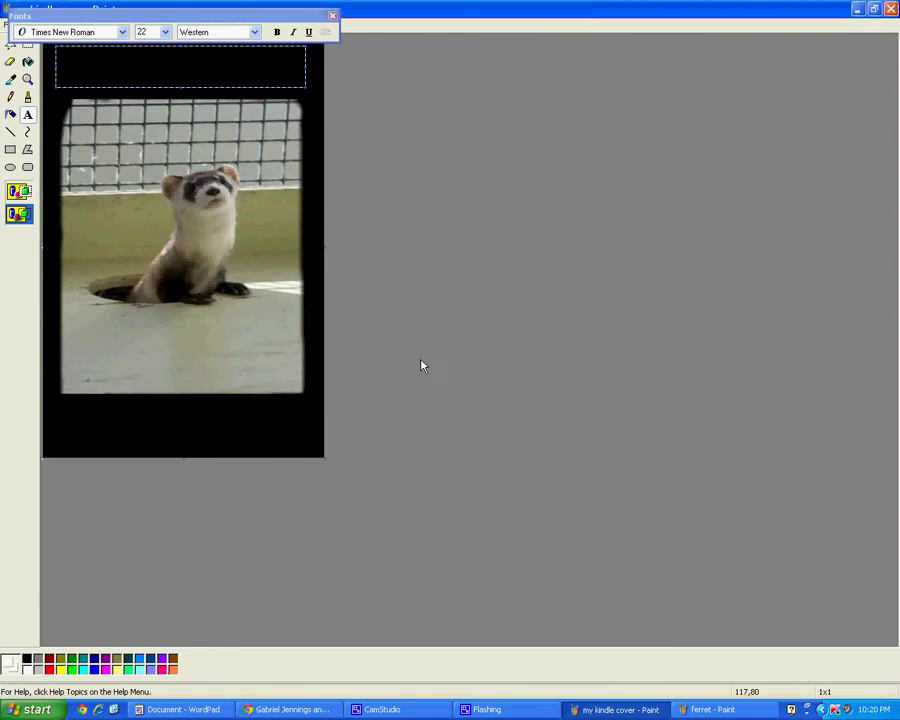
Paste the title at 18 points and delete the extra leading spaces on both lines.
{"action": "left_click", "coordinate": [164, 32]}
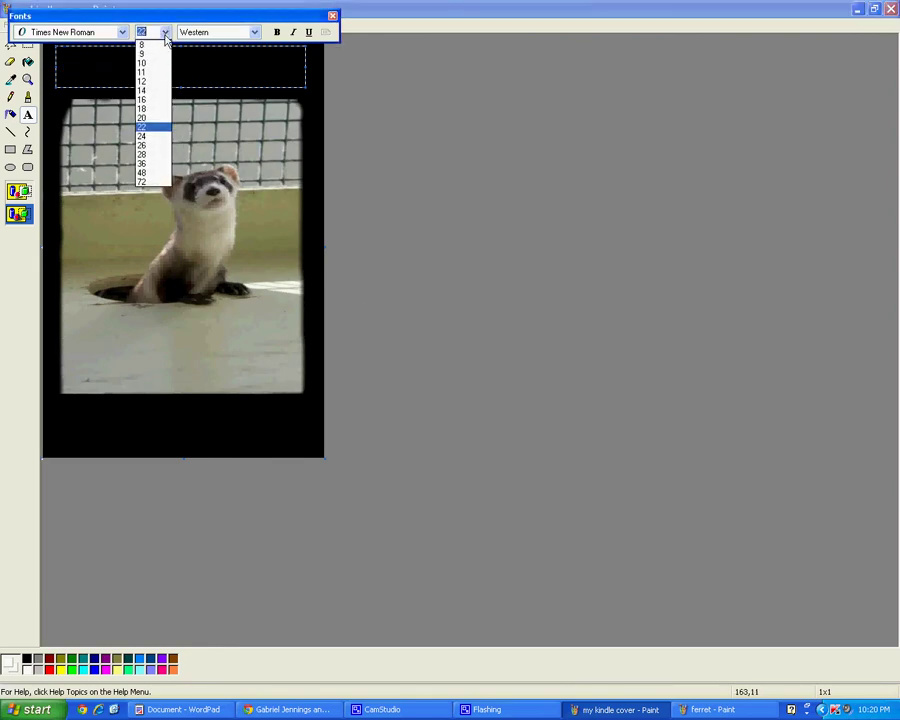
{"action": "left_click", "coordinate": [150, 110]}
{"action": "key", "text": "ctrl+v"}
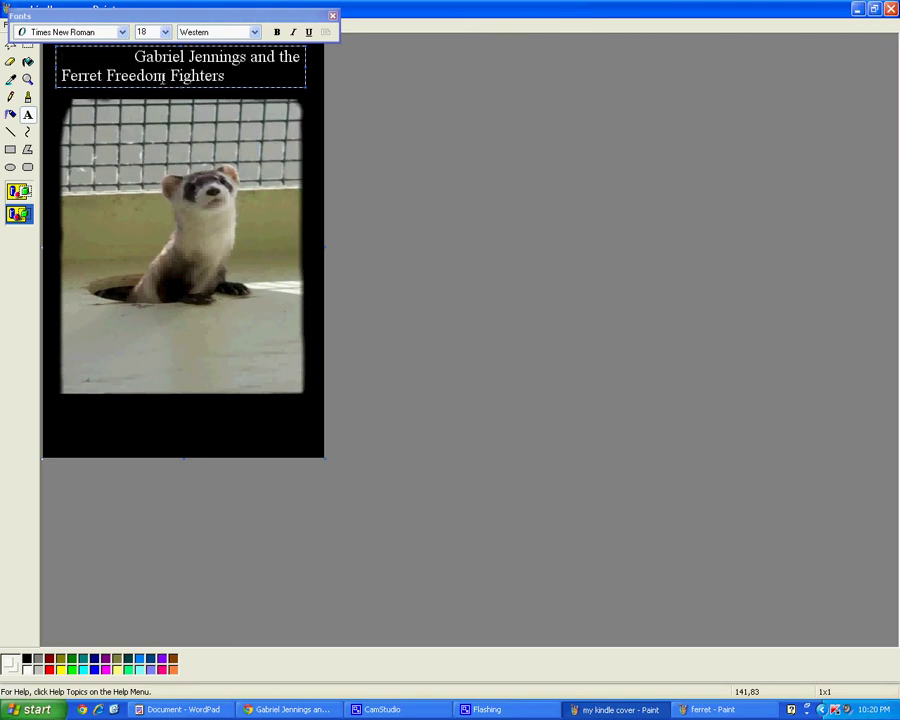
{"action": "key", "text": "ctrl+z"}
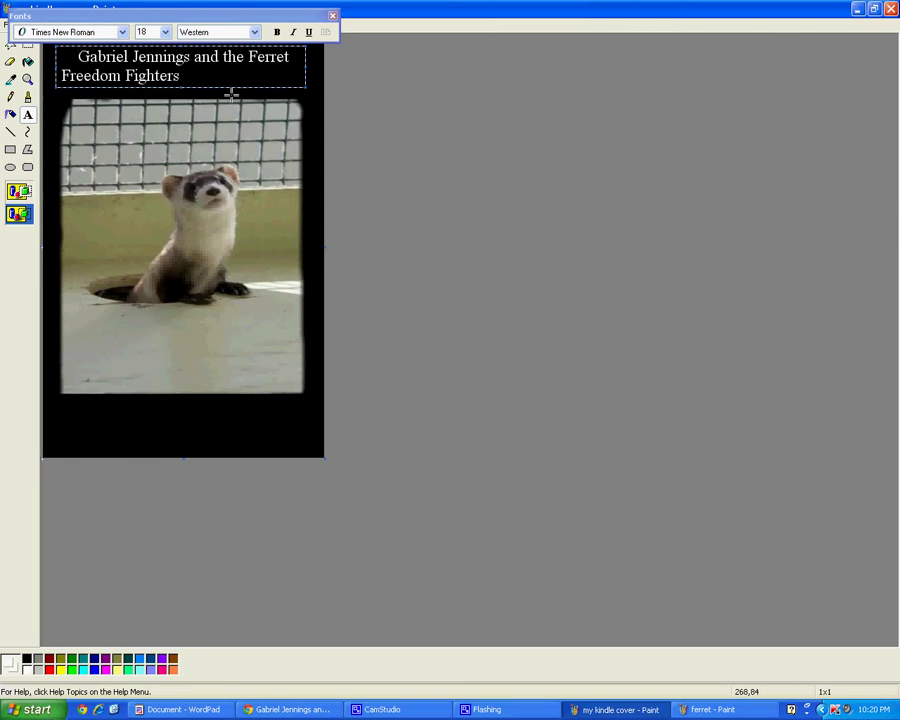
{"action": "left_click", "coordinate": [62, 76]}
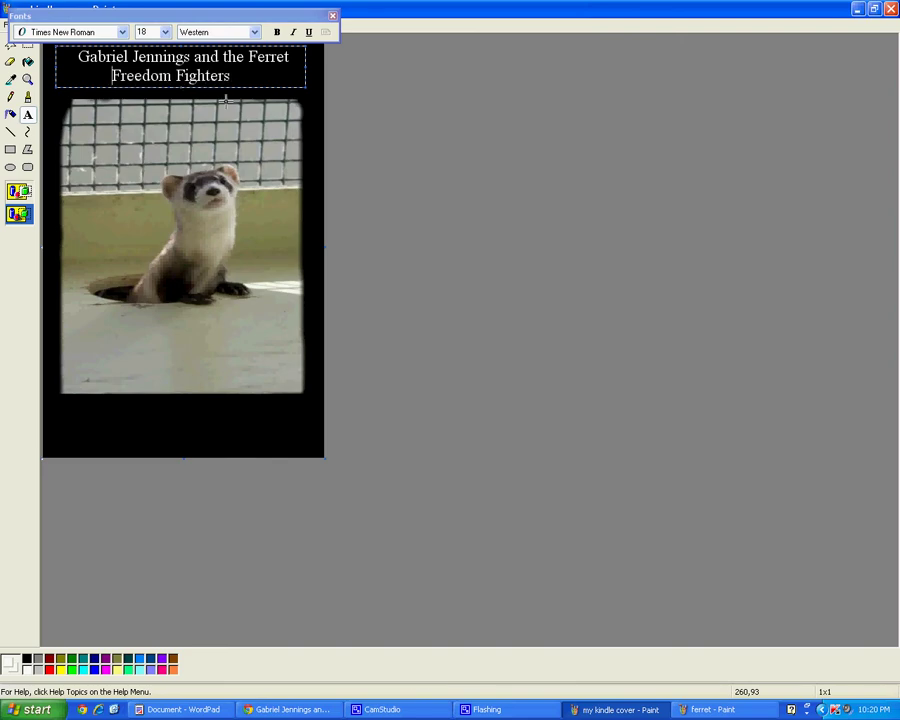
{"action": "key", "text": "BackSpace"}
{"action": "left_click_drag", "start_coordinate": [78, 57], "coordinate": [50, 56]}
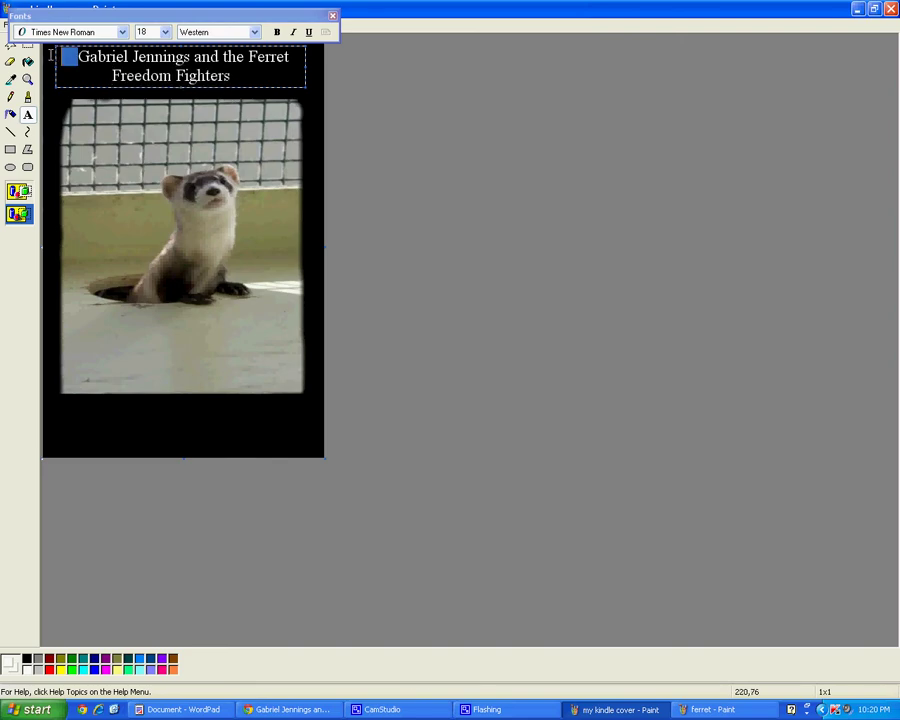
{"action": "key", "text": "BackSpace"}
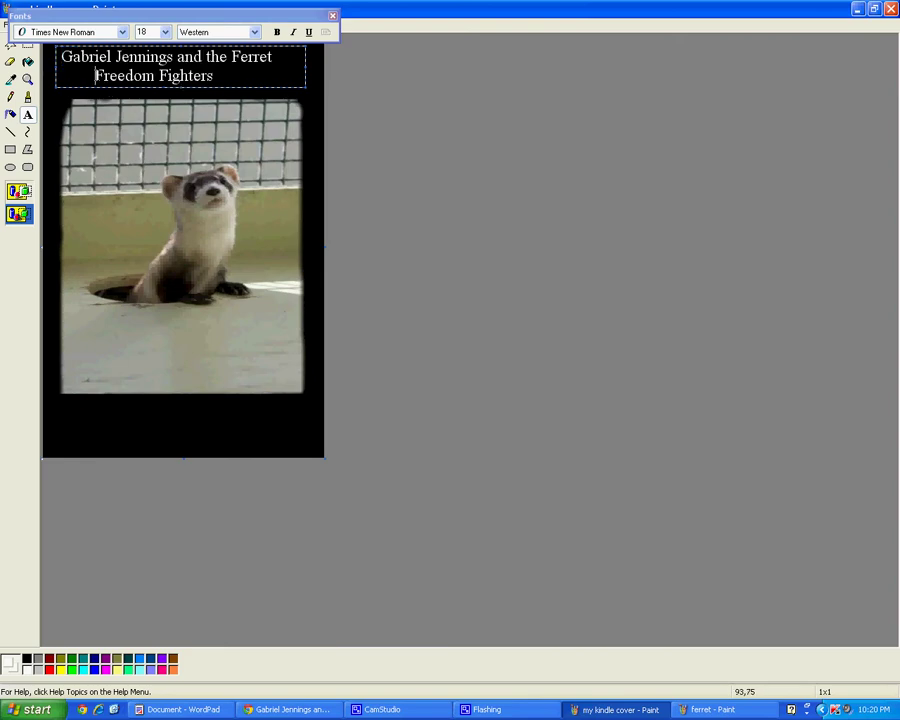
{"action": "key", "text": "shift+Home"}
{"action": "key", "text": "BackSpace"}
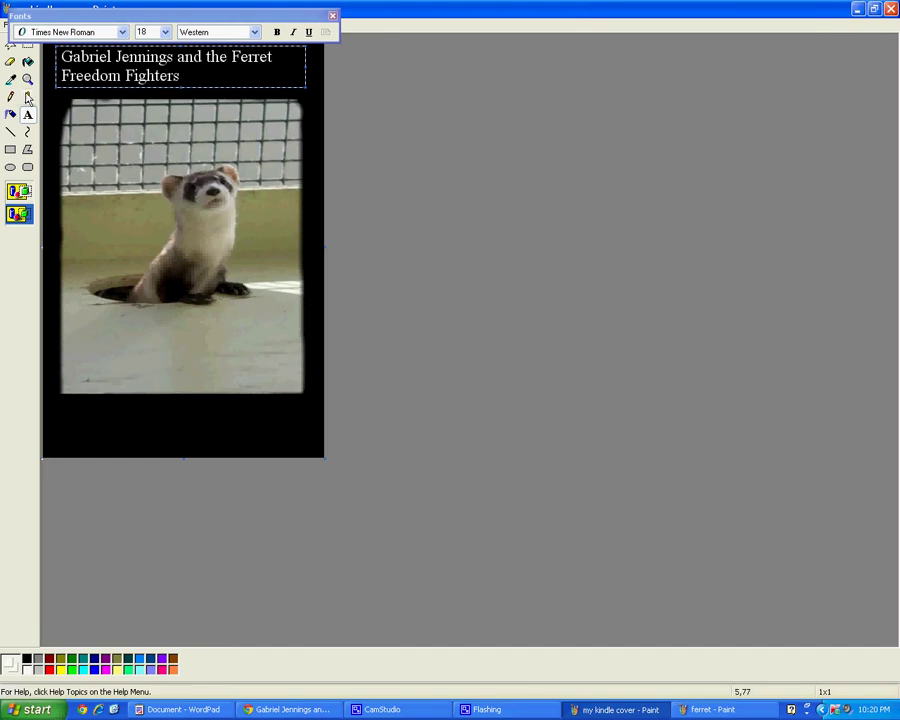
Commit the title and draw a new text area across the cover's bottom.
{"action": "left_click", "coordinate": [52, 407]}
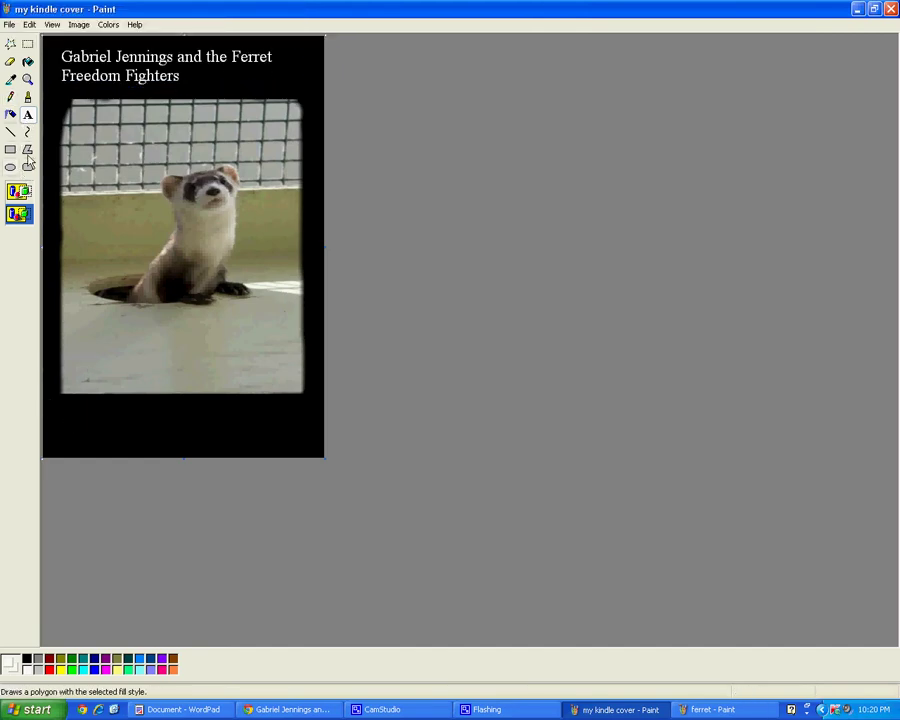
{"action": "left_click", "coordinate": [53, 404]}
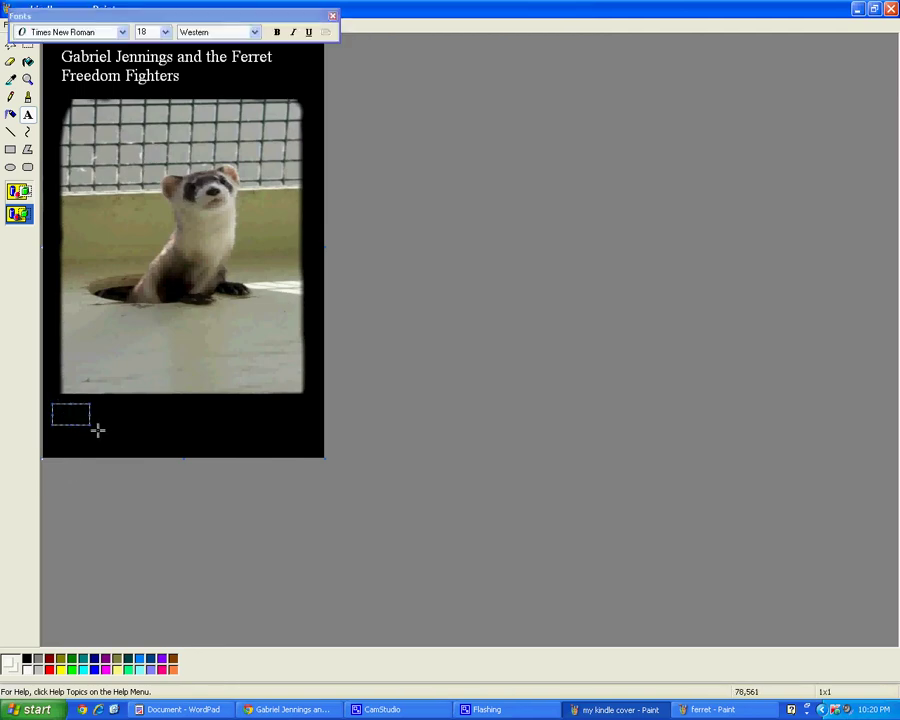
{"action": "left_click_drag", "start_coordinate": [90, 425], "coordinate": [313, 448]}
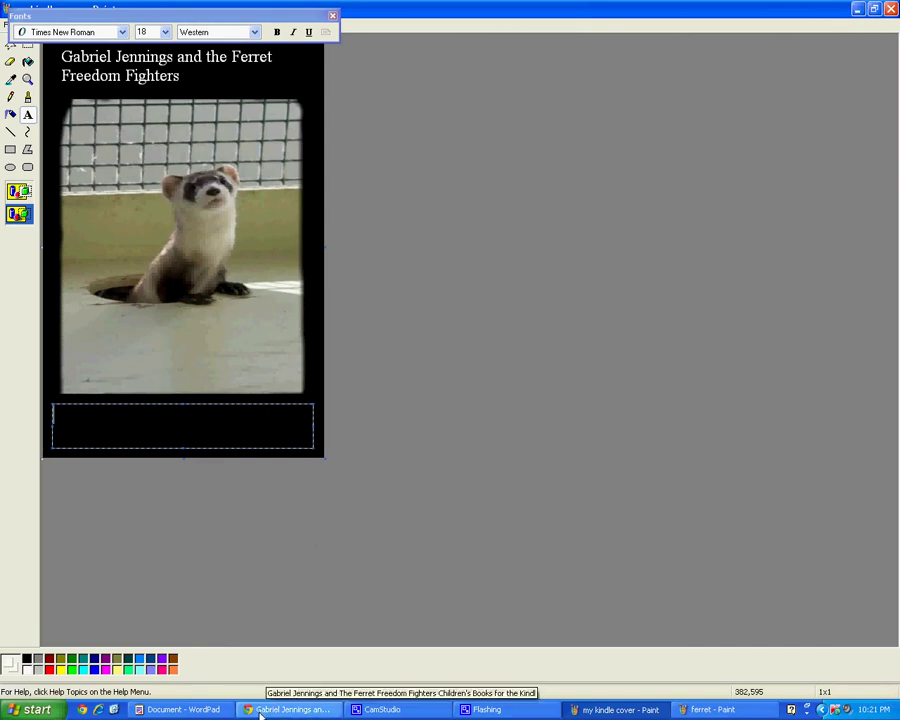
Paste 'Book One Of The Free Ferrets Saga' from WordPad into it, then select WordPad's author line.
{"action": "left_click", "coordinate": [185, 709]}
{"action": "left_click_drag", "start_coordinate": [512, 258], "coordinate": [363, 254]}
{"action": "key", "text": "ctrl+c"}
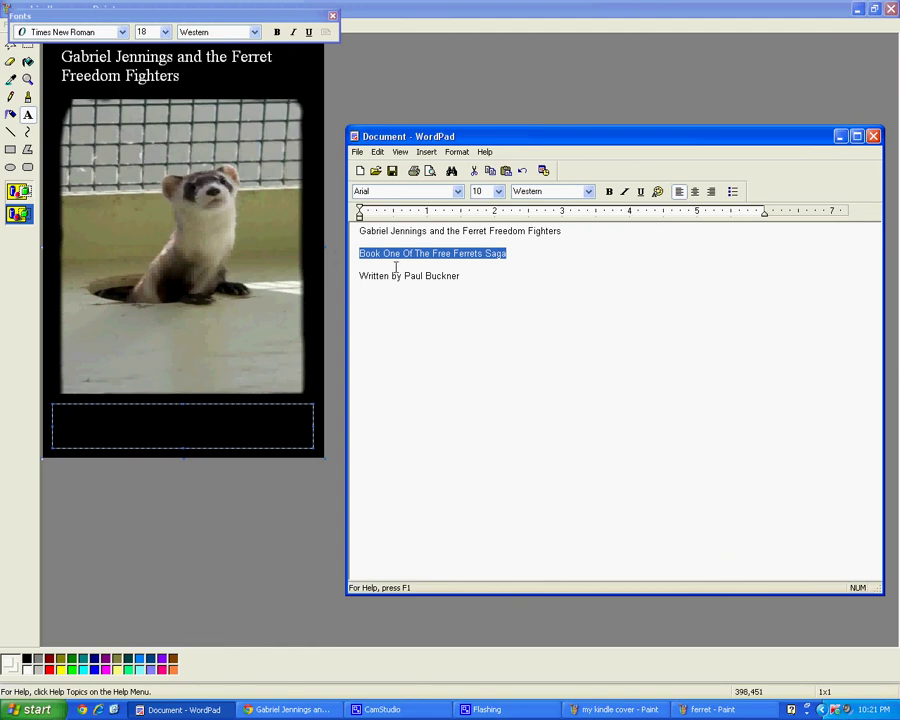
{"action": "left_click", "coordinate": [82, 419]}
{"action": "key", "text": "ctrl+v"}
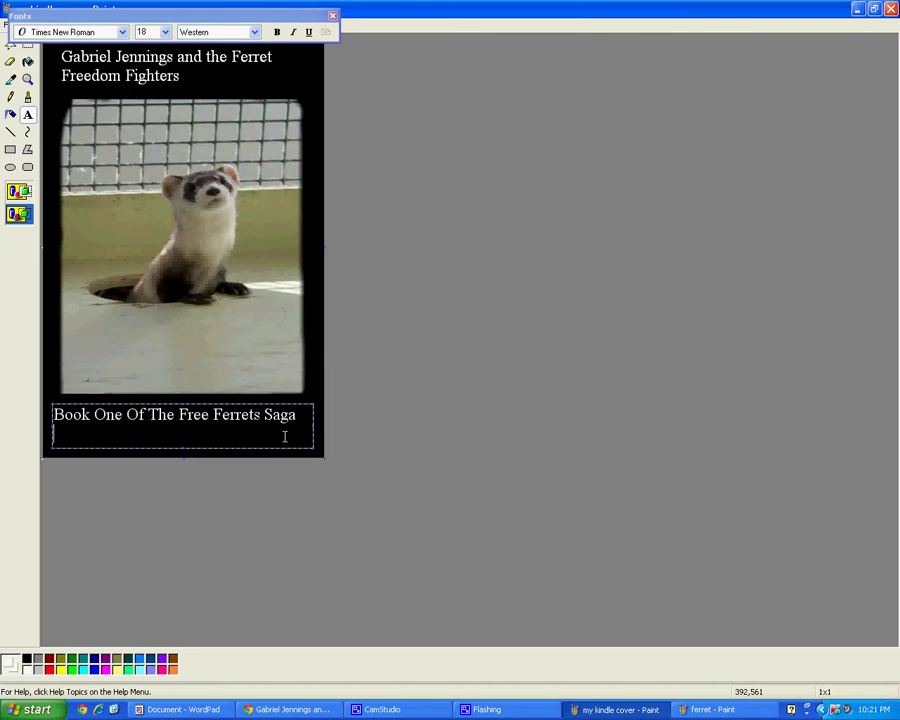
{"action": "key", "text": "alt+Tab"}
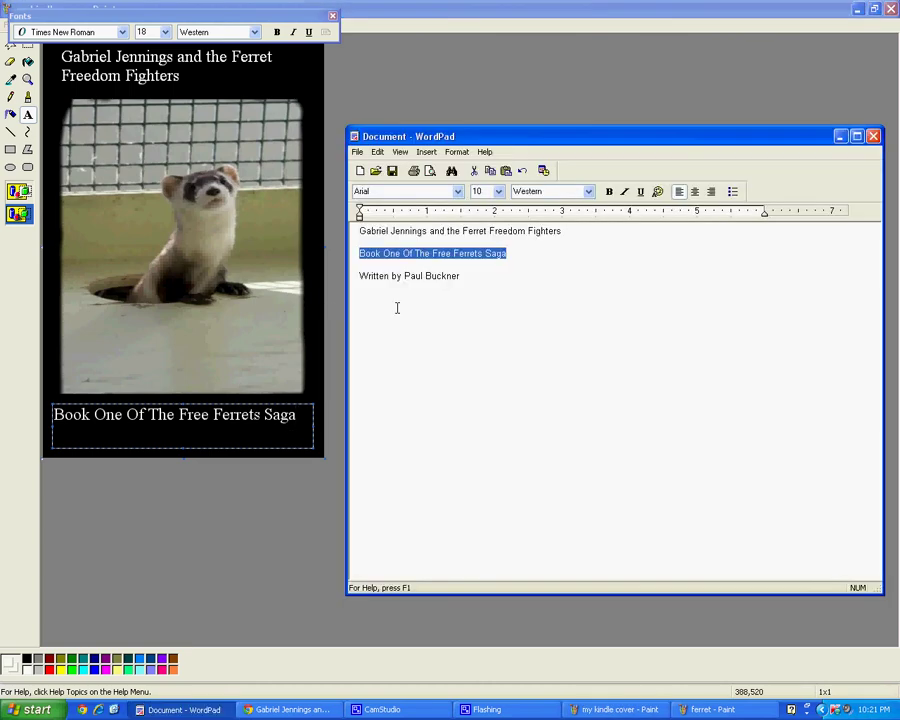
{"action": "left_click_drag", "start_coordinate": [451, 286], "coordinate": [359, 277]}
{"action": "key", "text": "ctrl+c"}
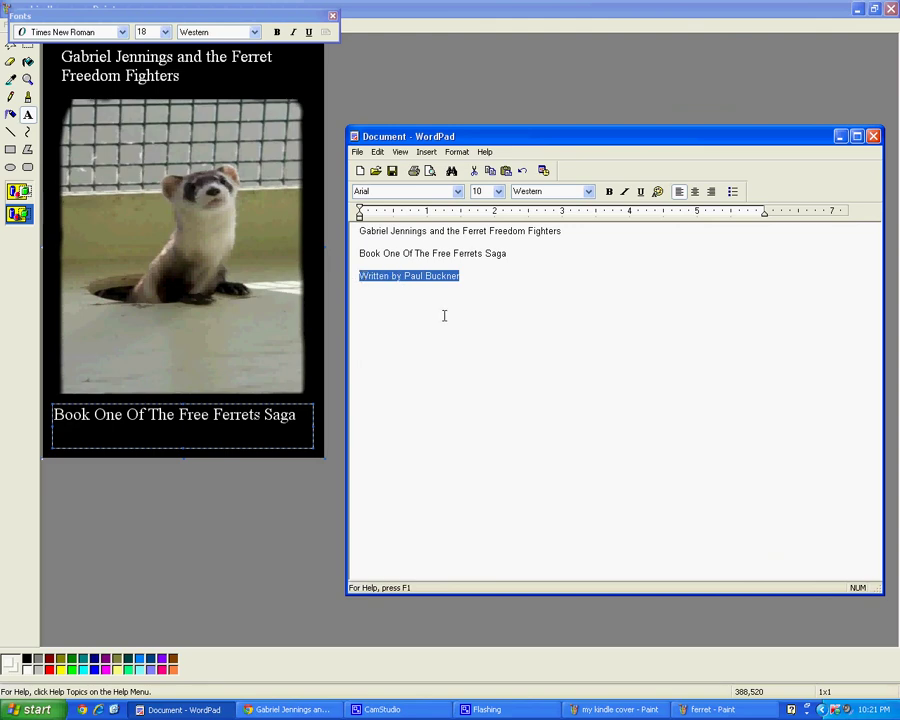
Paste the author line into the bottom text box and set it to 14 point.
{"action": "left_click", "coordinate": [176, 438]}
{"action": "key", "text": "ctrl+v"}
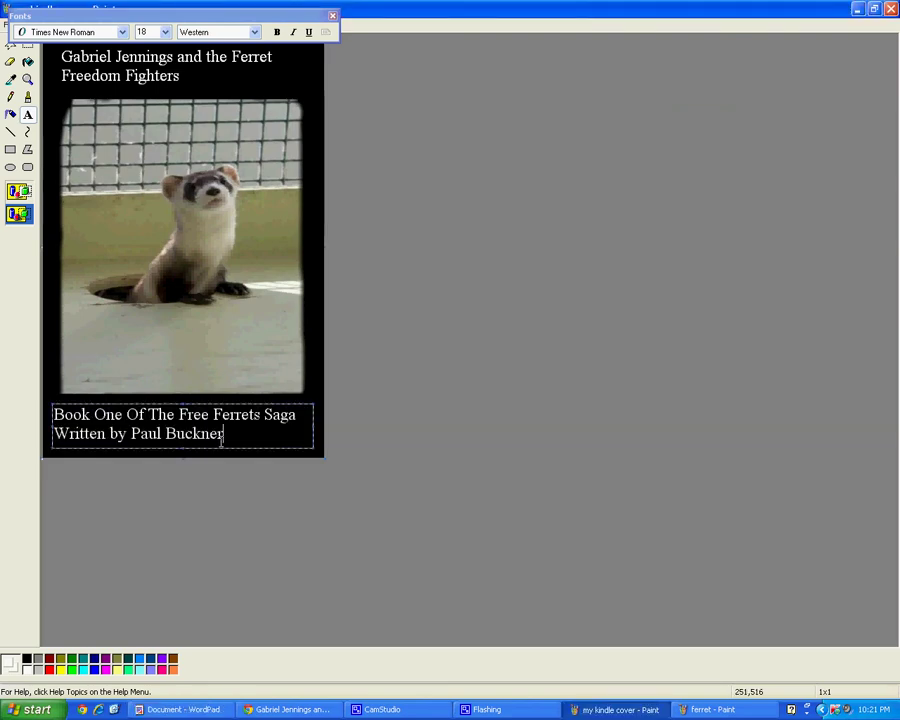
{"action": "left_click_drag", "start_coordinate": [239, 436], "coordinate": [53, 434]}
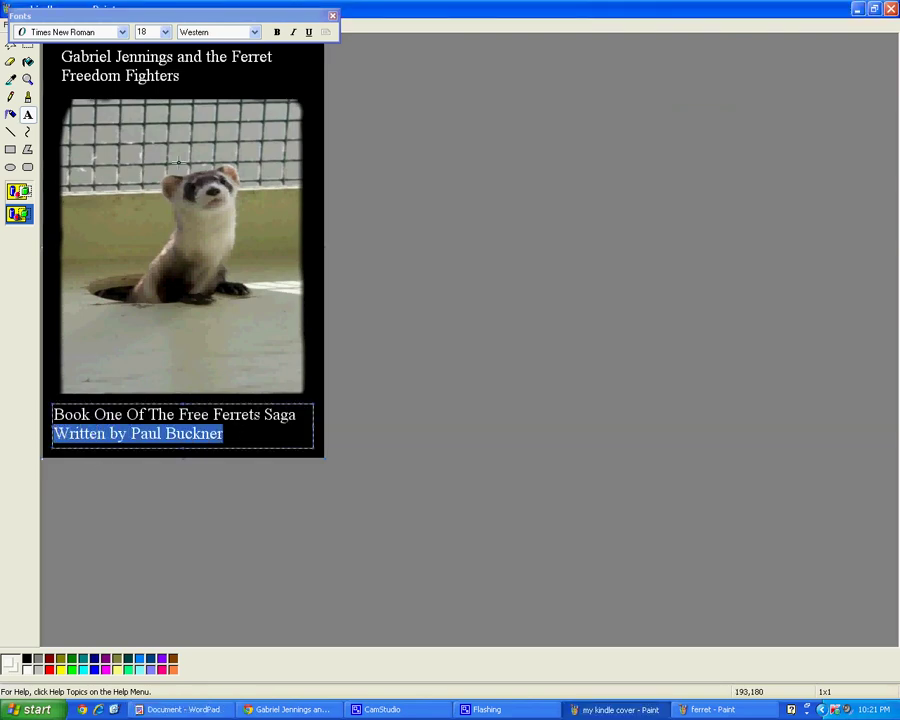
{"action": "left_click", "coordinate": [165, 30]}
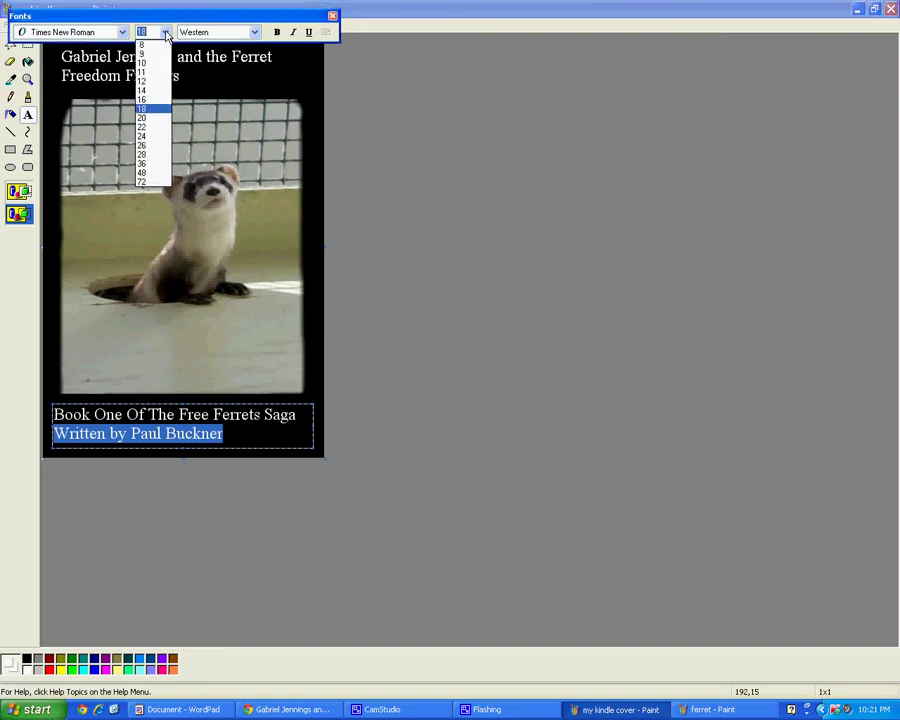
{"action": "left_click", "coordinate": [157, 95]}
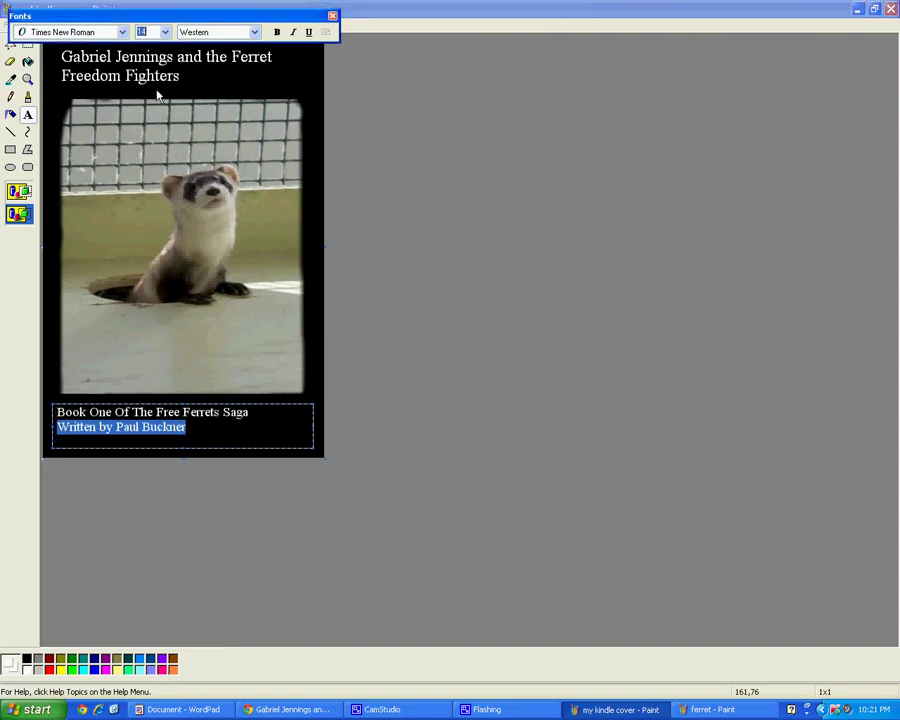
{"action": "left_click", "coordinate": [257, 414]}
Make the subtitle 16 point, delete the author line, and shrink the box to one line.
{"action": "left_click_drag", "start_coordinate": [257, 414], "coordinate": [56, 414]}
{"action": "left_click", "coordinate": [165, 32]}
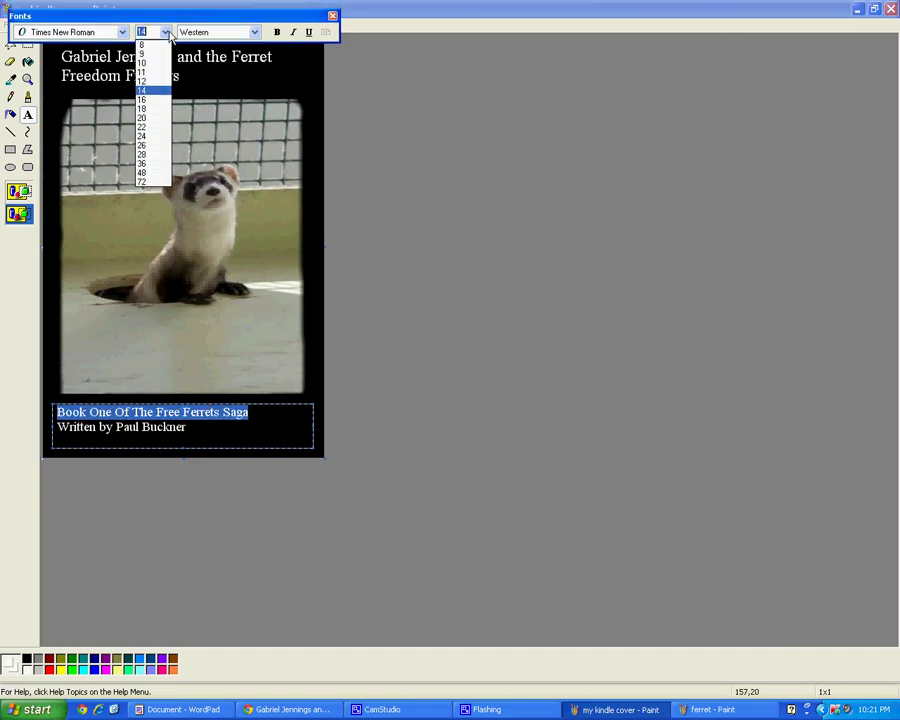
{"action": "left_click", "coordinate": [155, 102]}
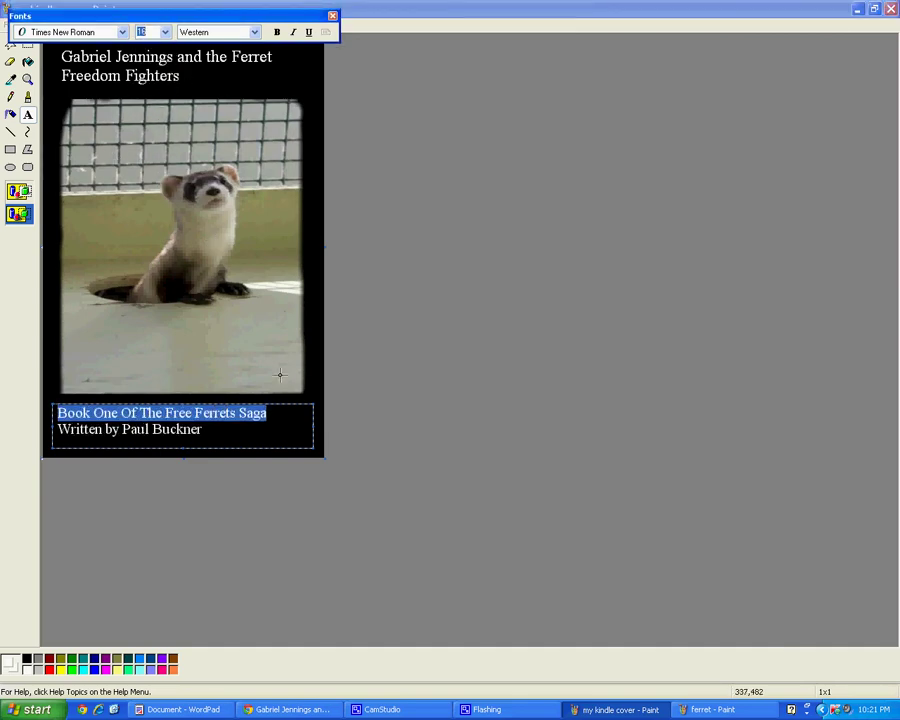
{"action": "left_click", "coordinate": [210, 428]}
{"action": "left_click_drag", "start_coordinate": [221, 436], "coordinate": [55, 432]}
{"action": "key", "text": "ctrl+c"}
{"action": "key", "text": "Delete"}
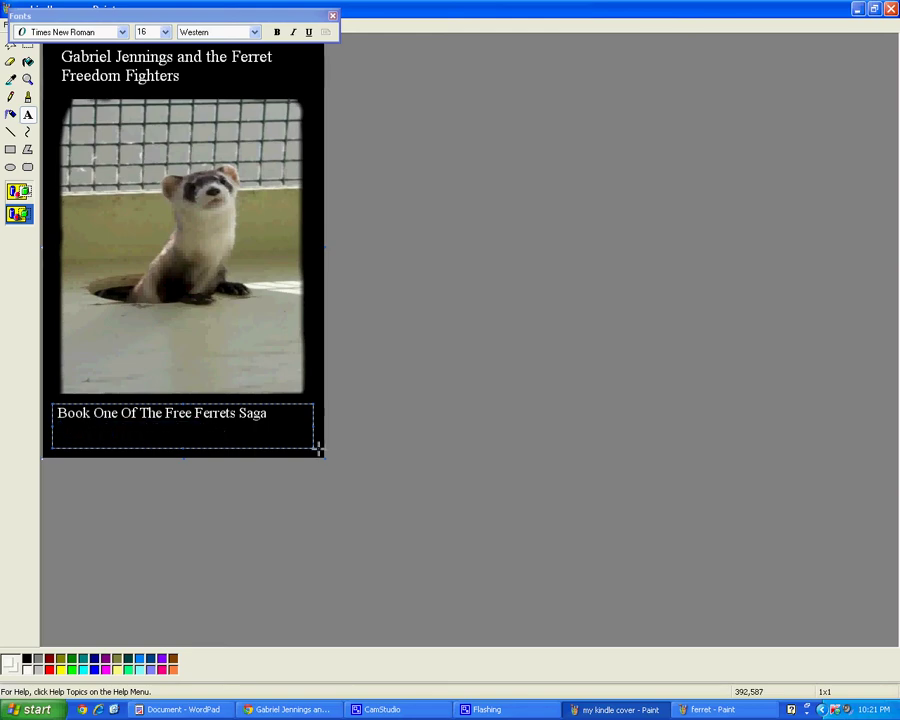
{"action": "left_click_drag", "start_coordinate": [312, 447], "coordinate": [306, 424]}
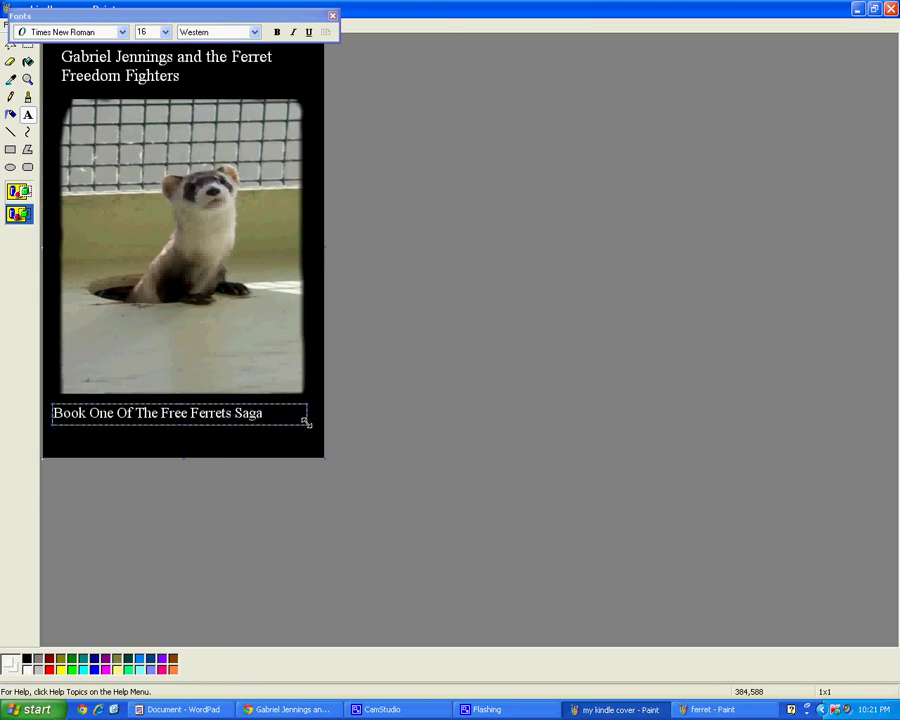
Commit the subtitle, then paste the white 16-point 'Written by' author line in a new box below it and commit it.
{"action": "left_click", "coordinate": [56, 437]}
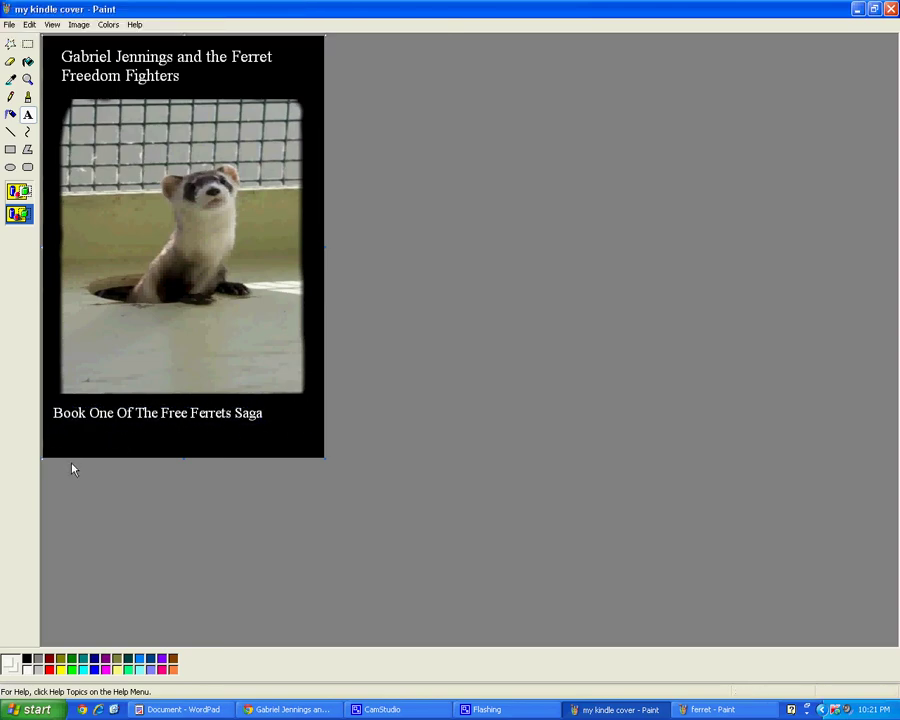
{"action": "left_click_drag", "start_coordinate": [52, 432], "coordinate": [306, 451]}
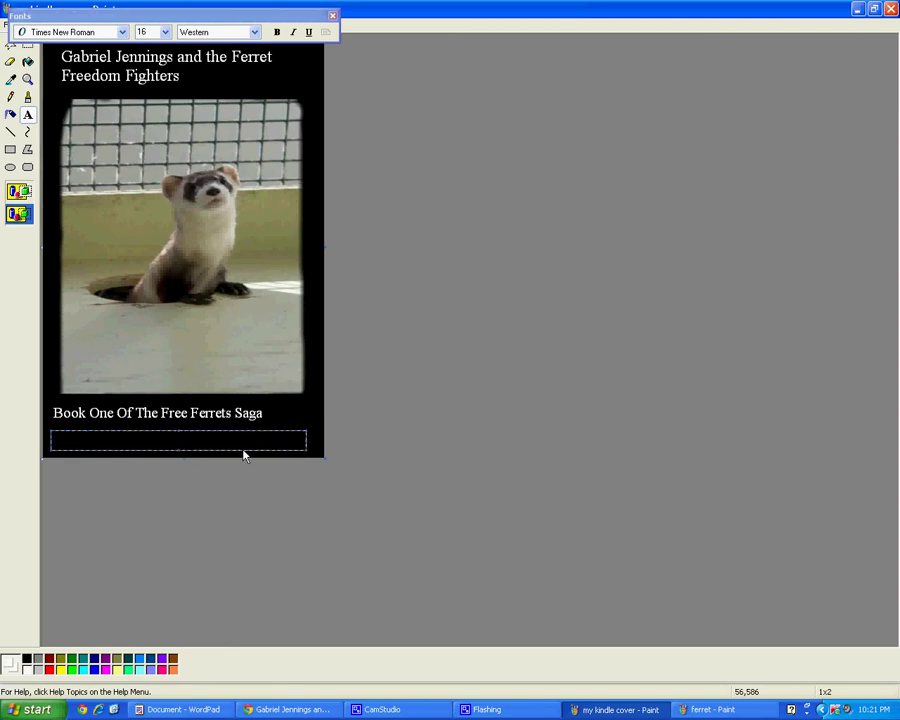
{"action": "key", "text": "ctrl+v"}
{"action": "left_click_drag", "start_coordinate": [205, 436], "coordinate": [50, 438]}
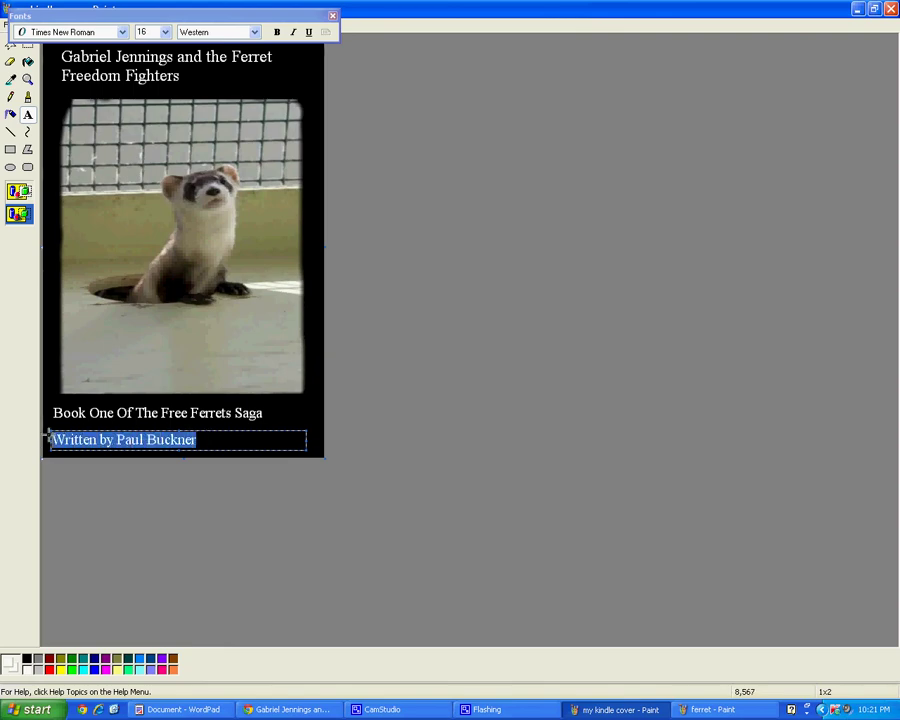
{"action": "left_click", "coordinate": [196, 16]}
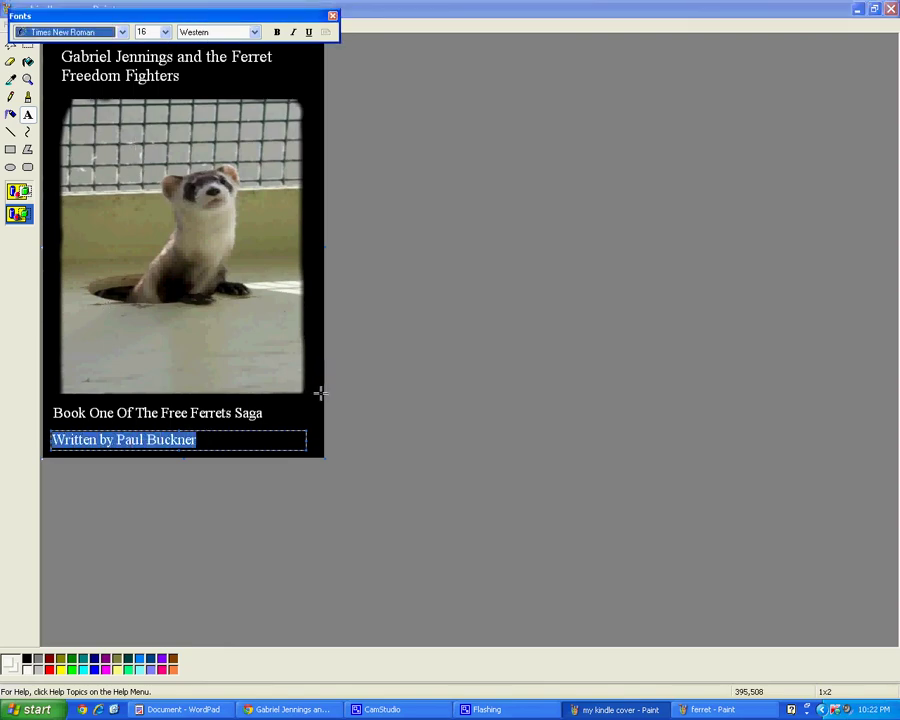
{"action": "left_click", "coordinate": [317, 410]}
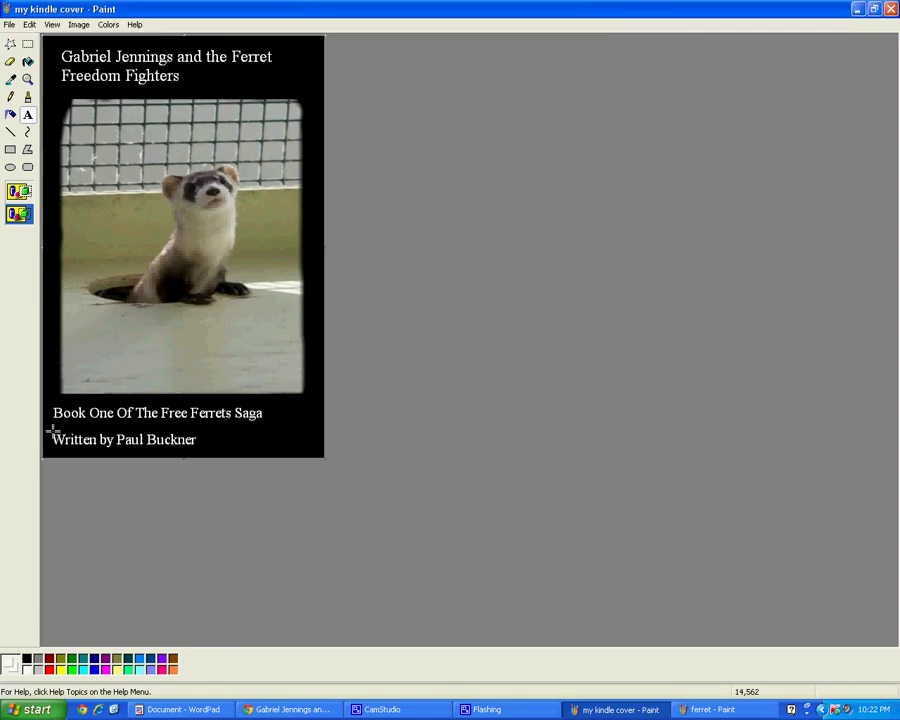
Draw a text box over the author line, then discard it empty.
{"action": "left_click_drag", "start_coordinate": [49, 432], "coordinate": [203, 452]}
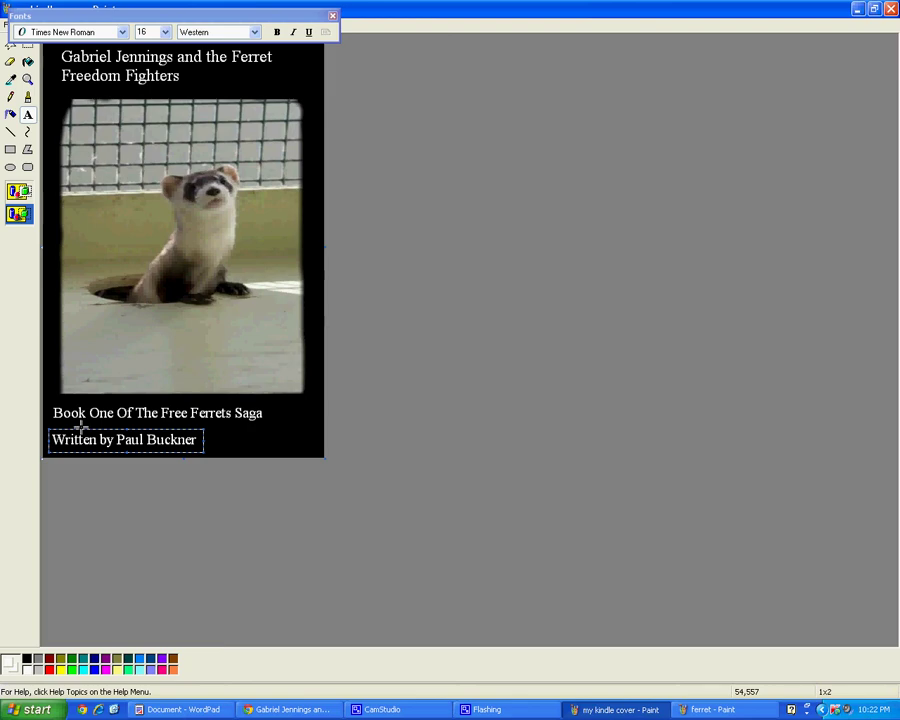
{"action": "left_click_drag", "start_coordinate": [87, 426], "coordinate": [71, 433]}
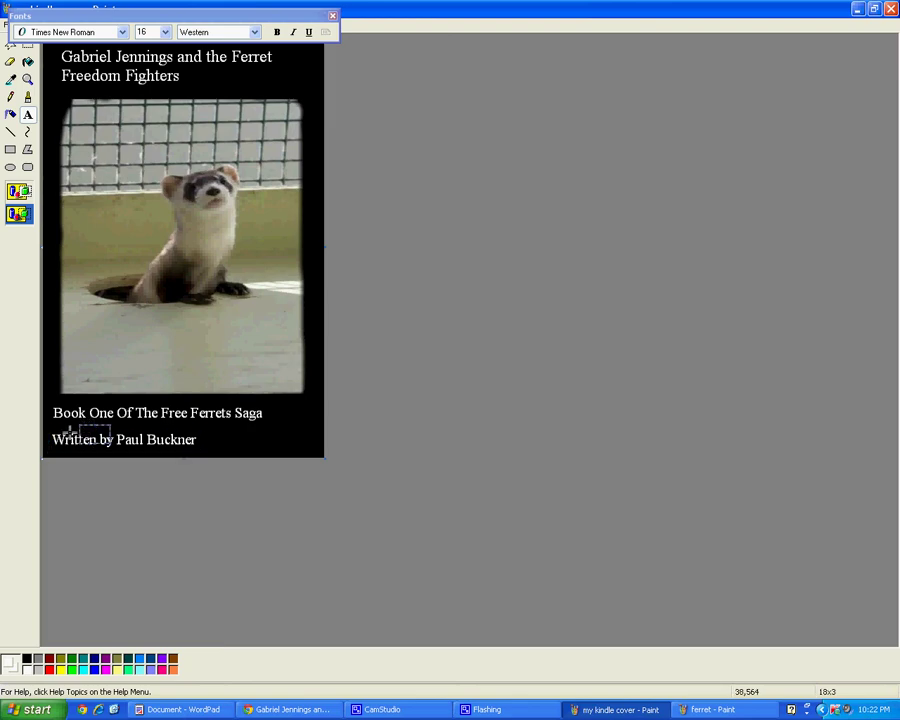
{"action": "left_click", "coordinate": [200, 438]}
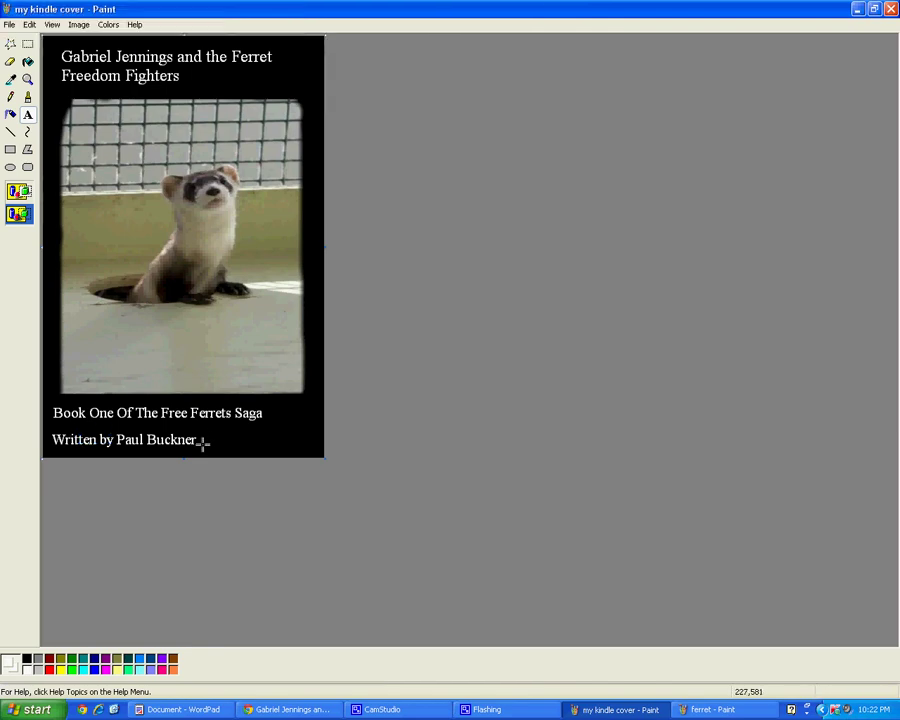
Shift the author line slightly right and fill its stray white outline with black.
{"action": "left_click", "coordinate": [27, 46]}
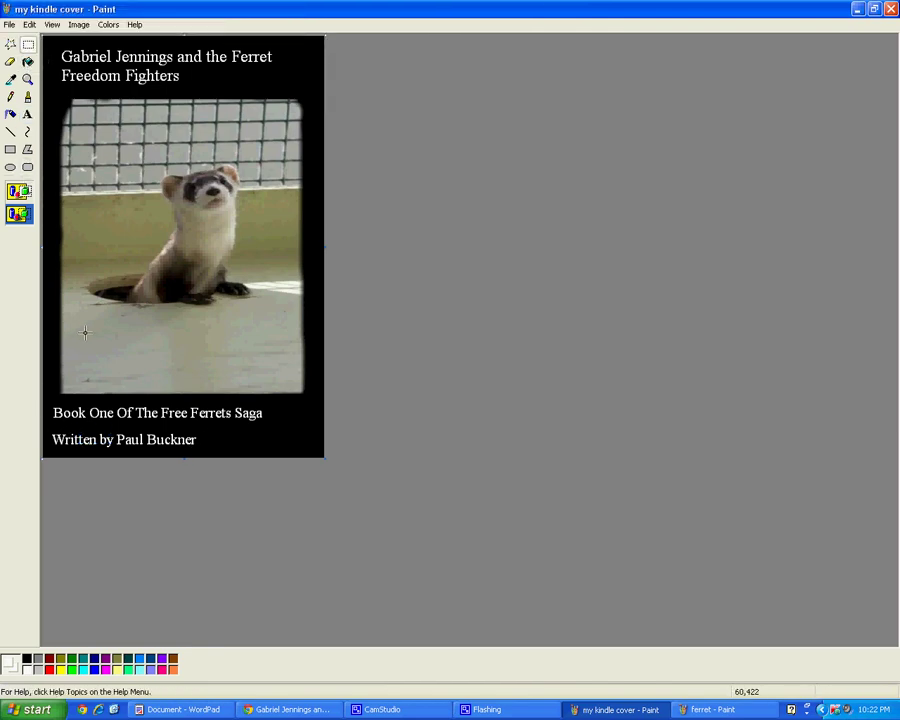
{"action": "left_click_drag", "start_coordinate": [47, 427], "coordinate": [210, 453]}
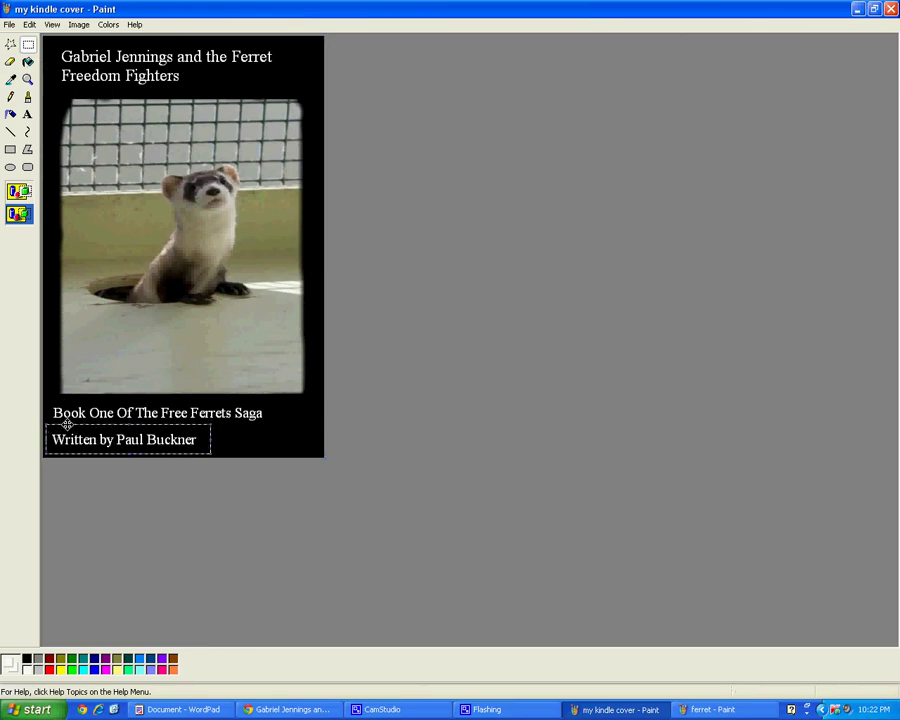
{"action": "left_click_drag", "start_coordinate": [67, 423], "coordinate": [70, 422]}
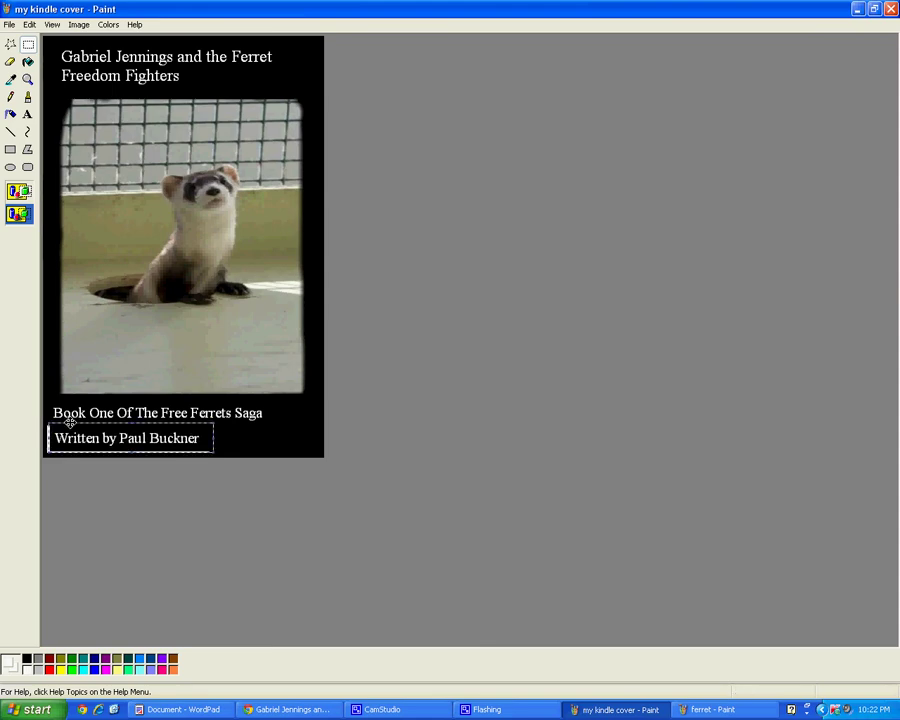
{"action": "left_click", "coordinate": [28, 62]}
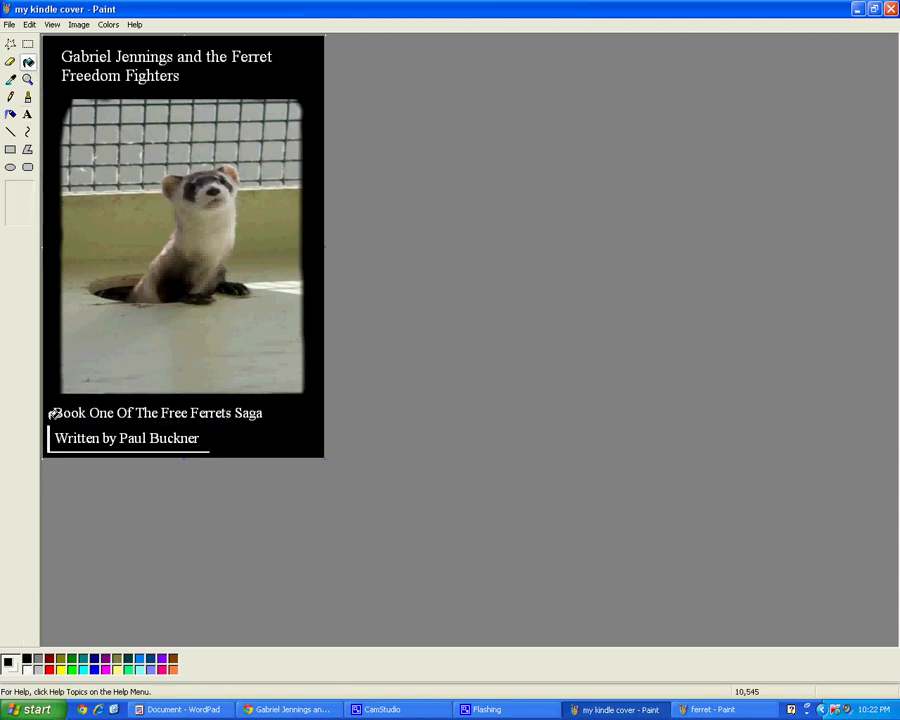
{"action": "left_click", "coordinate": [50, 425]}
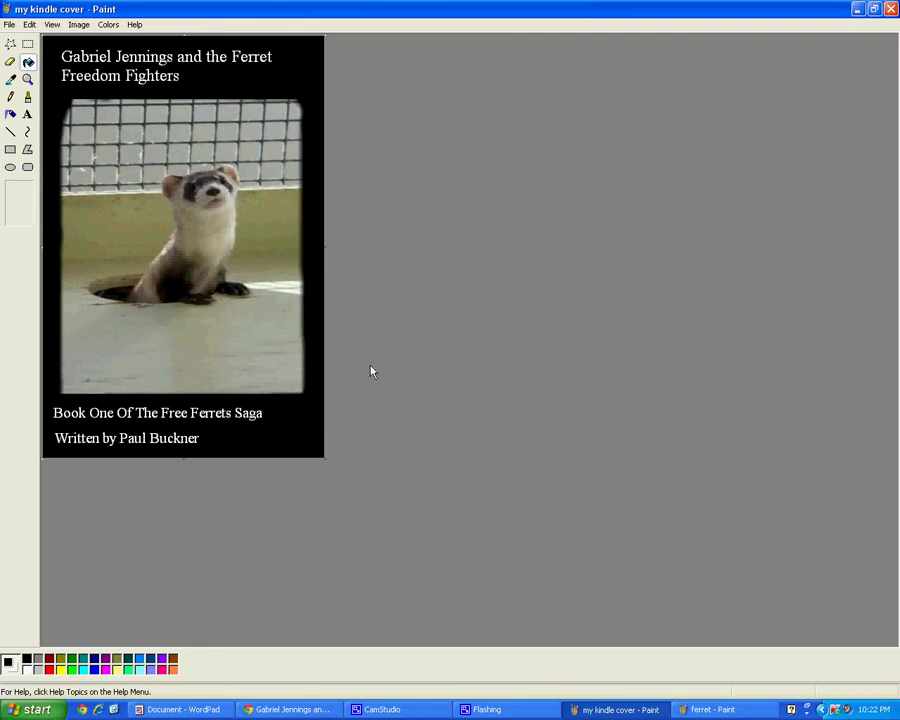
Close the cover window, the WordPad notes without saving, and the ferret photo window.
{"action": "left_click", "coordinate": [890, 8]}
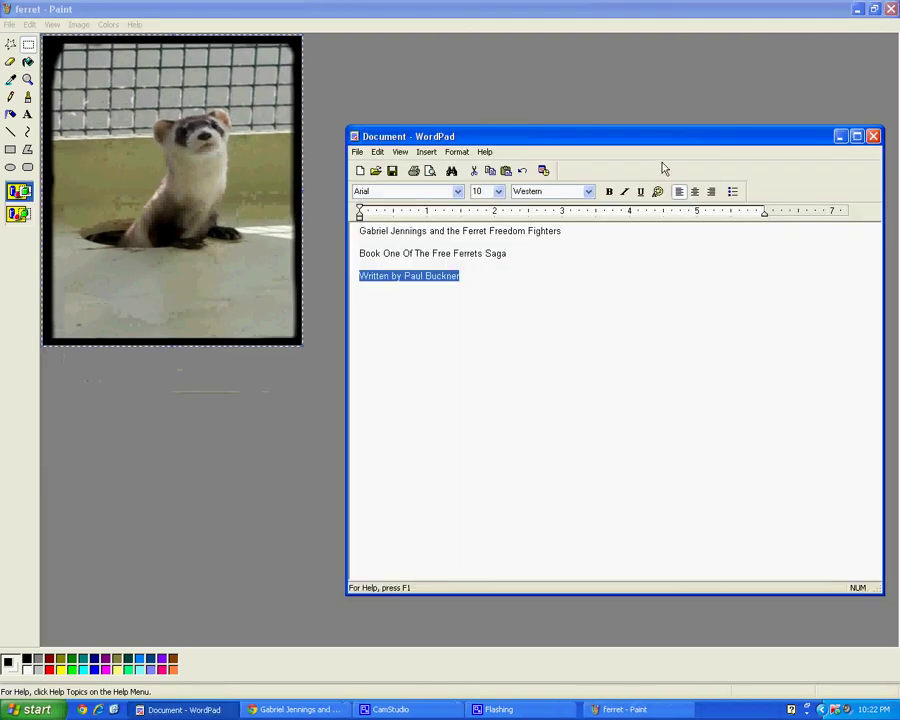
{"action": "left_click", "coordinate": [873, 136]}
{"action": "left_click", "coordinate": [613, 384]}
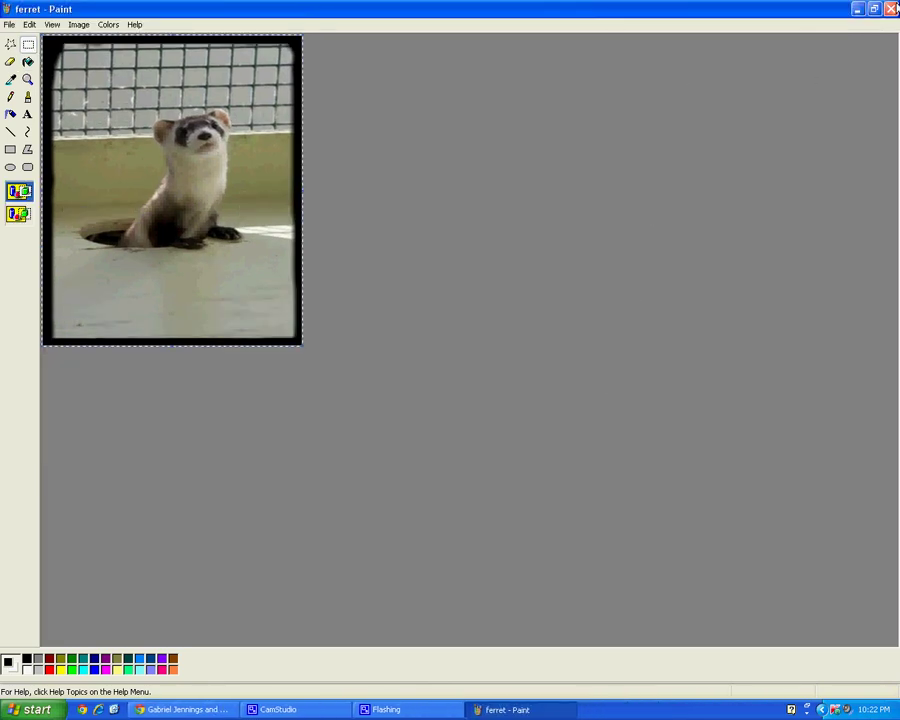
{"action": "left_click", "coordinate": [890, 8]}
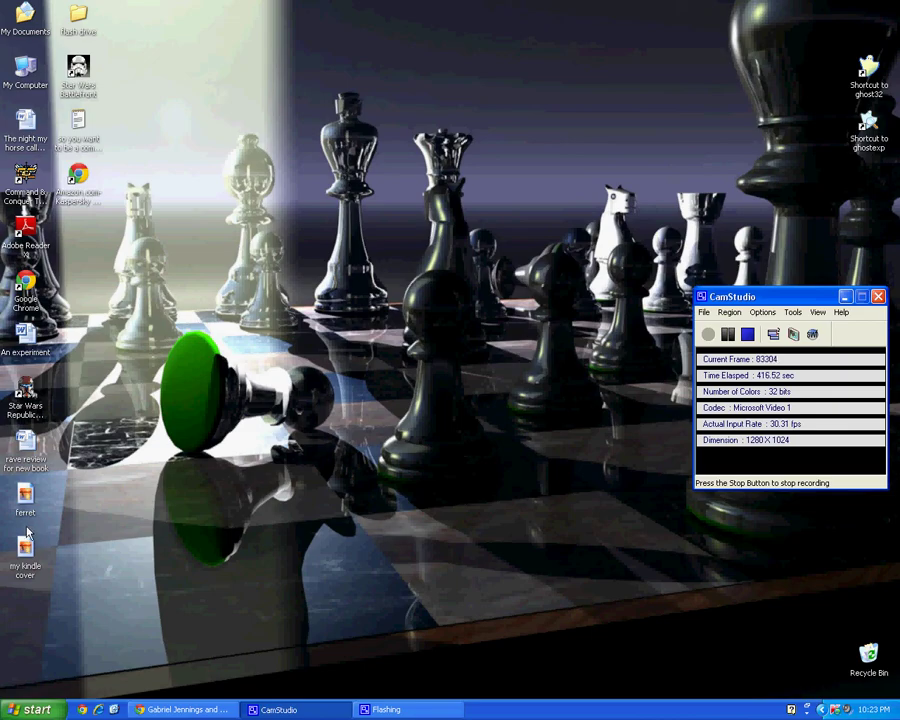
Preview 'my kindle cover' in Picture and Fax Viewer, then return to the YouTube page in Chrome.
{"action": "double_click", "coordinate": [26, 545]}
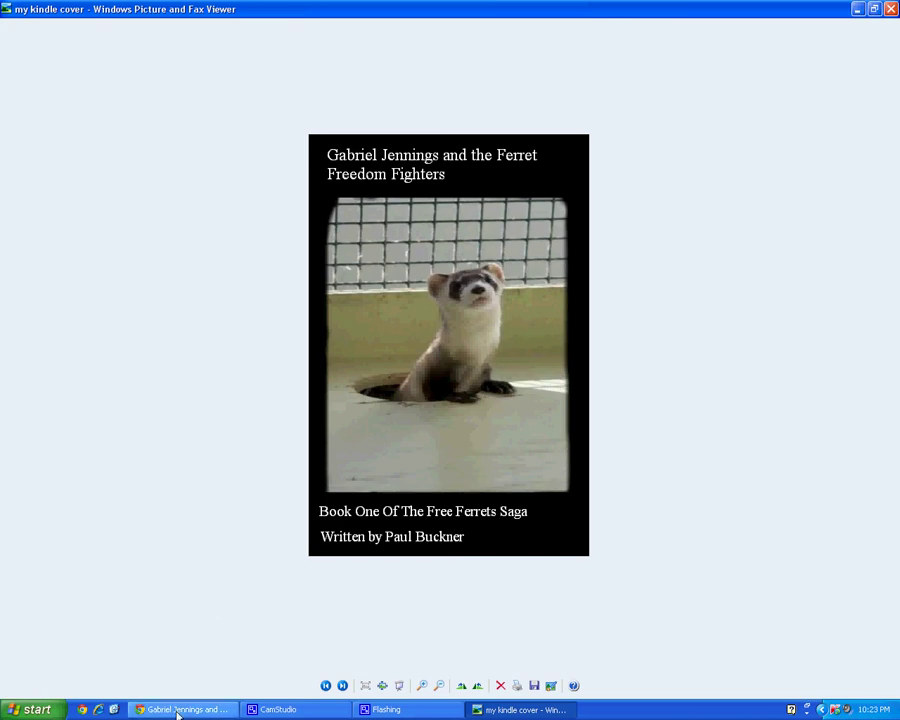
{"action": "left_click", "coordinate": [226, 711]}
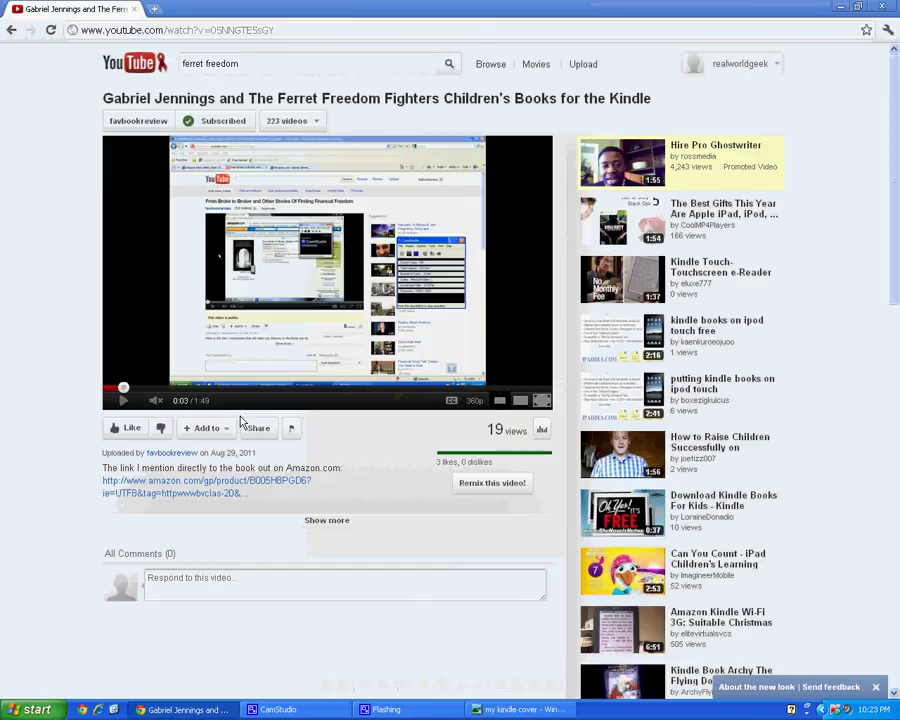
Expand the ferret book video's description to reveal its Entertainment category, tags and Creative Commons licence.
{"action": "left_click", "coordinate": [343, 520]}
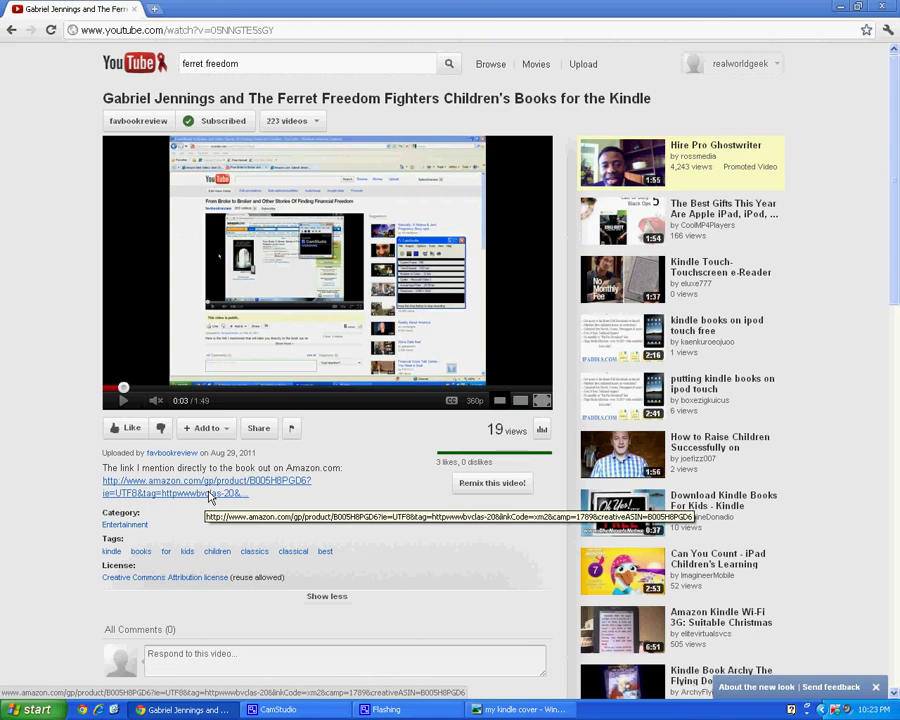
{"action": "left_click", "coordinate": [299, 711]}
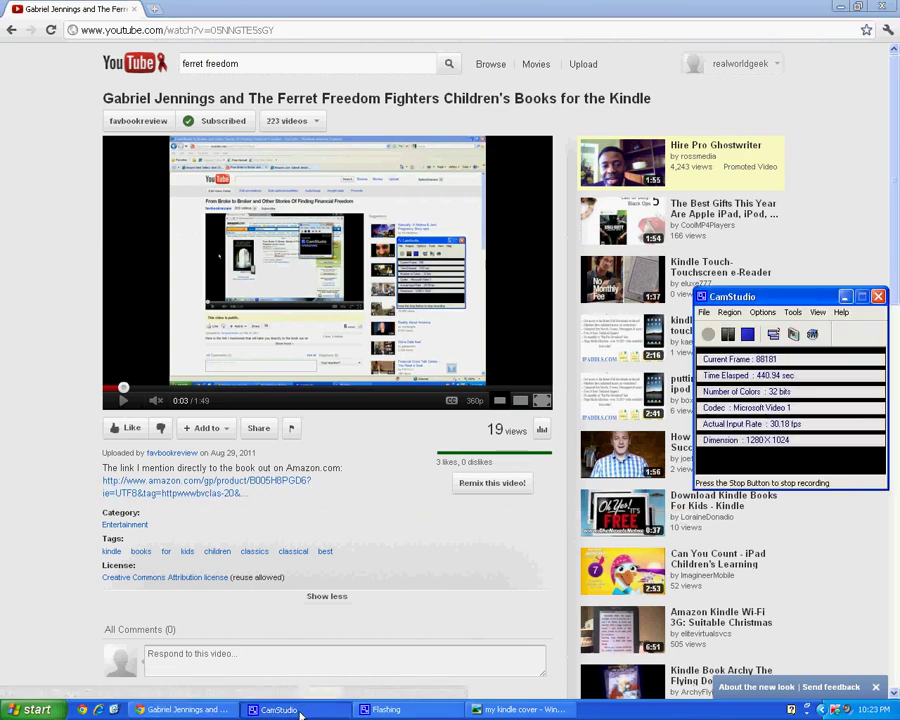